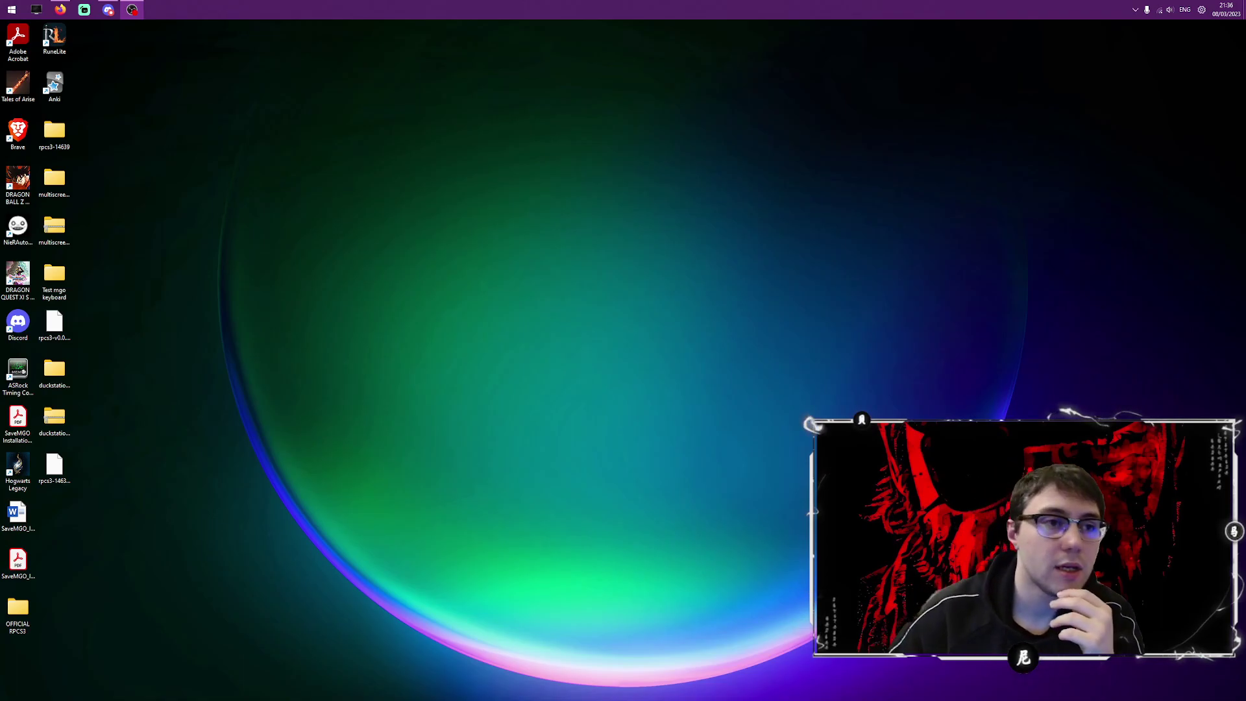
# - Bring up the DS4Windows releases page and highlight Version 3.2.9's .NET Runtime requirement
pyautogui.click(61, 10)
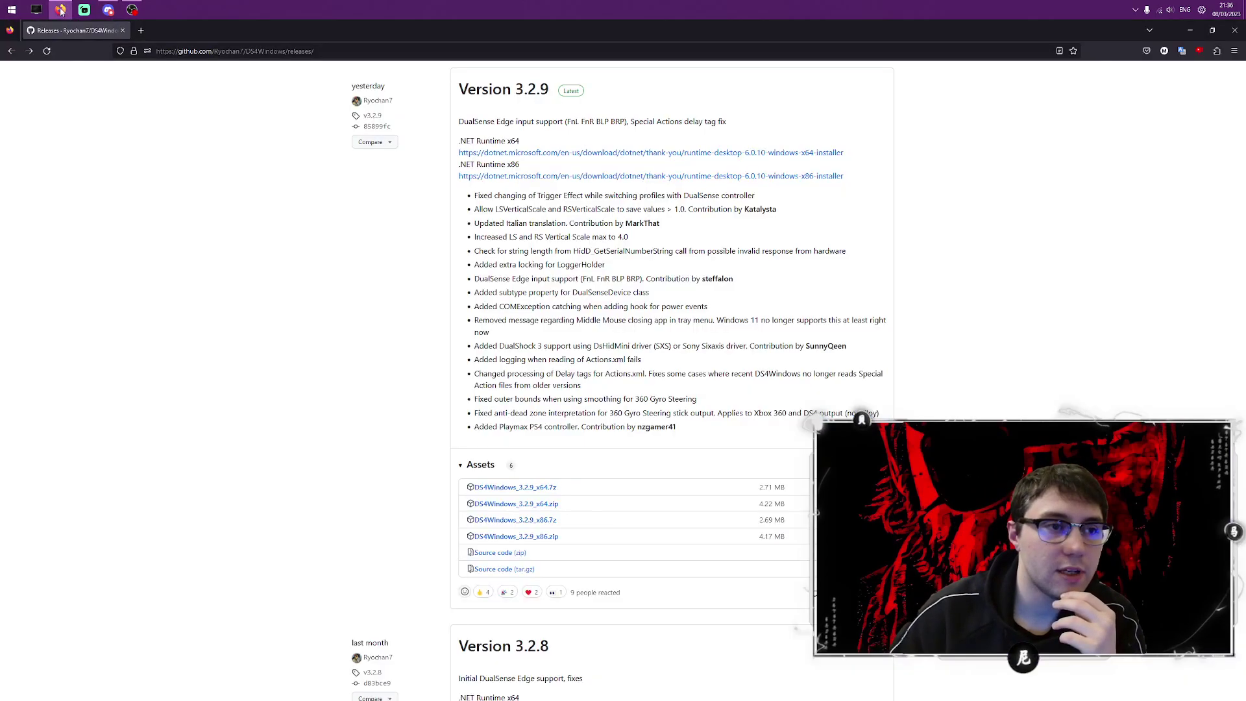
pyautogui.click(337, 53)
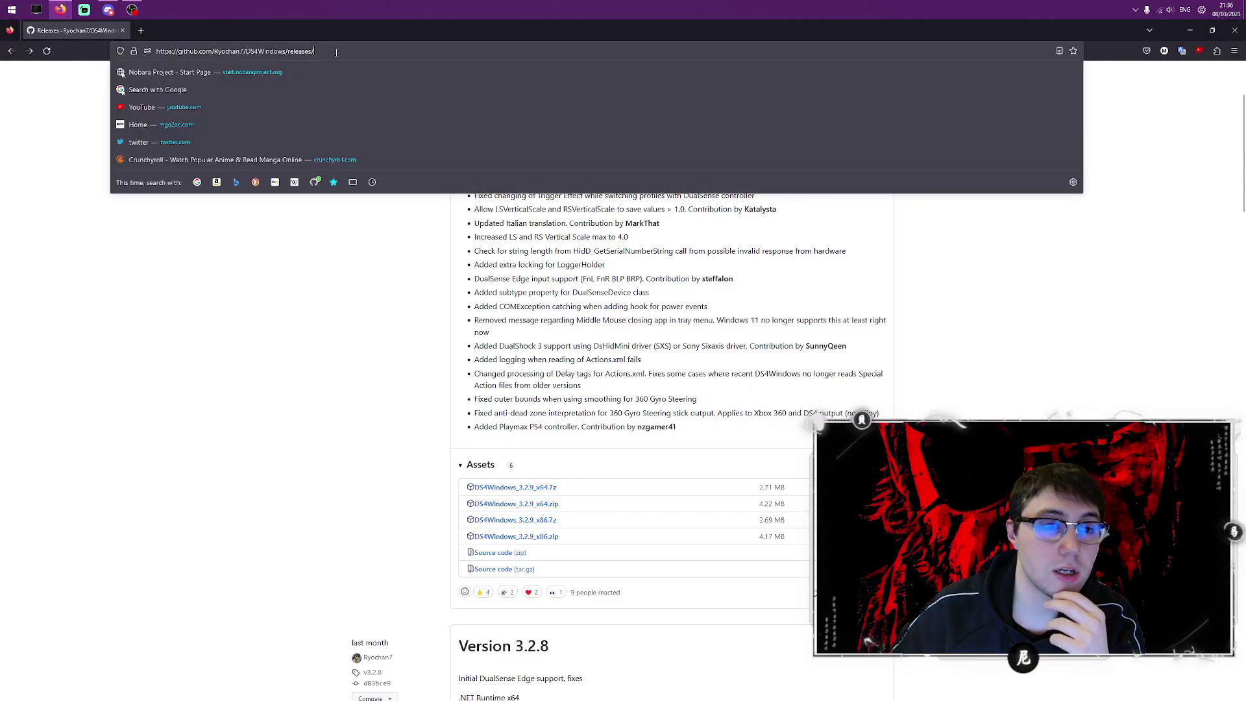
pyautogui.click(168, 300)
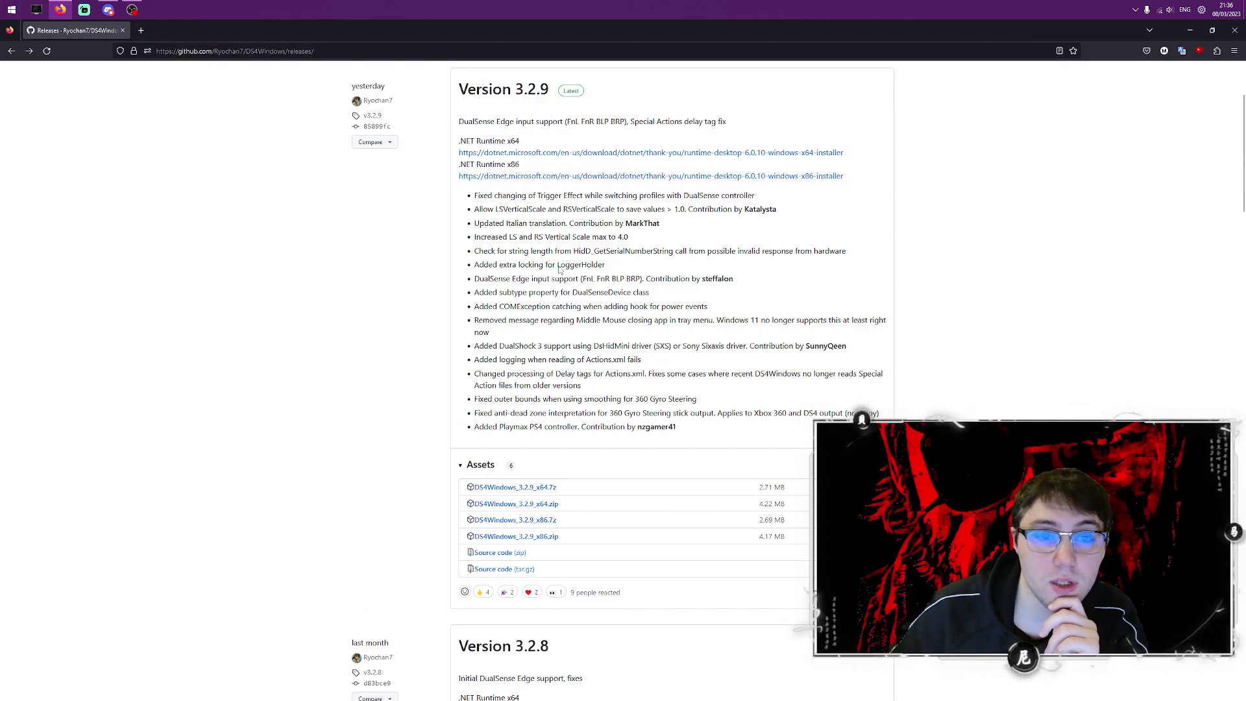
pyautogui.scroll(3, 560, 269)
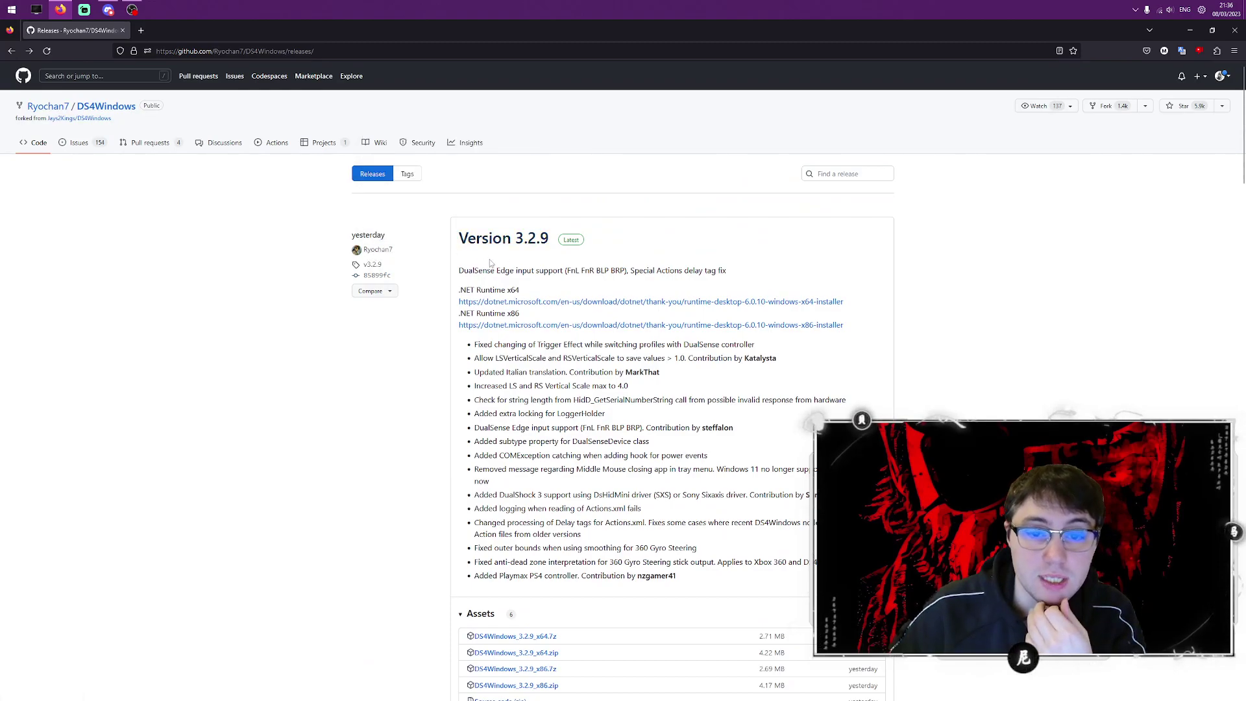
pyautogui.scroll(-20, 543, 306)
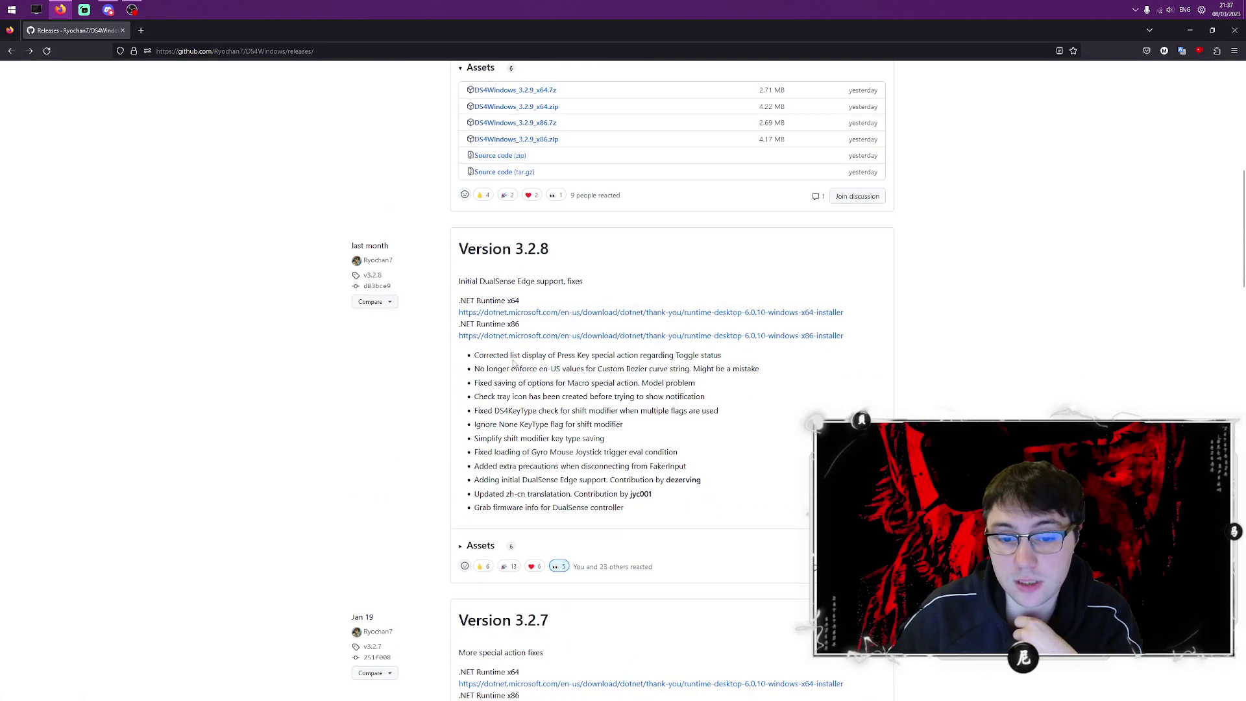
pyautogui.scroll(6, 517, 388)
pyautogui.scroll(15, 517, 389)
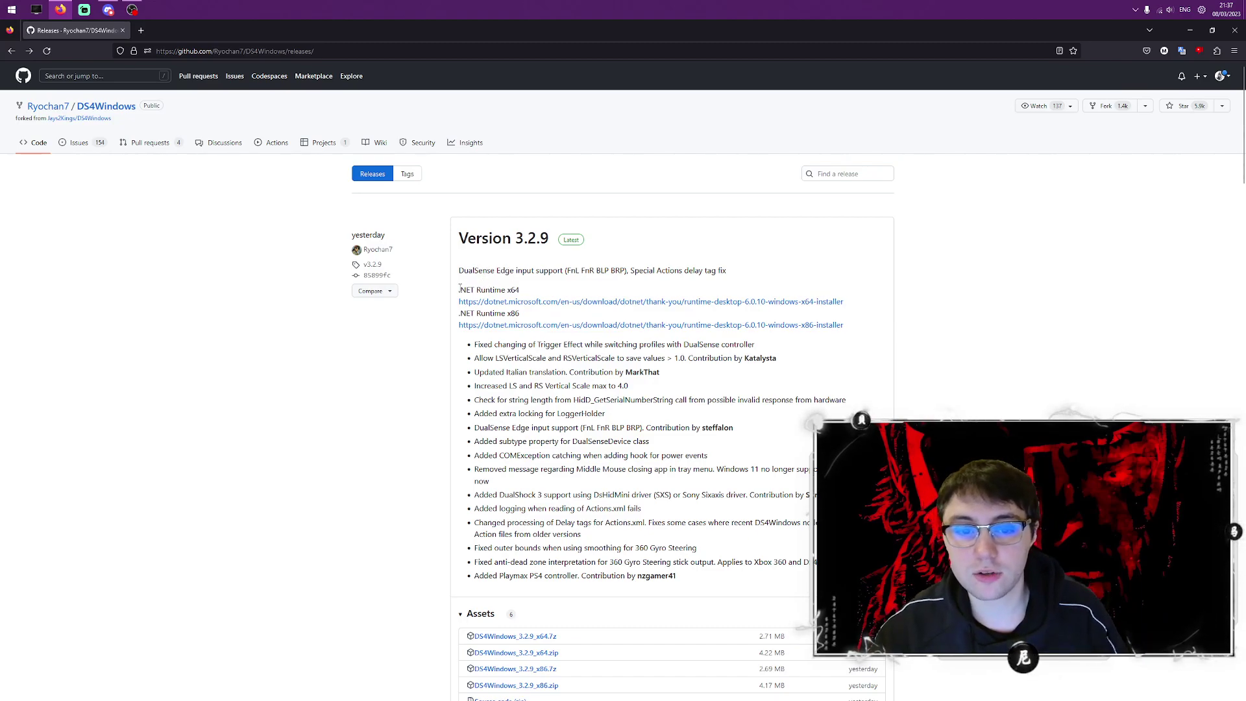
pyautogui.moveTo(459, 289); pyautogui.dragTo(502, 290)
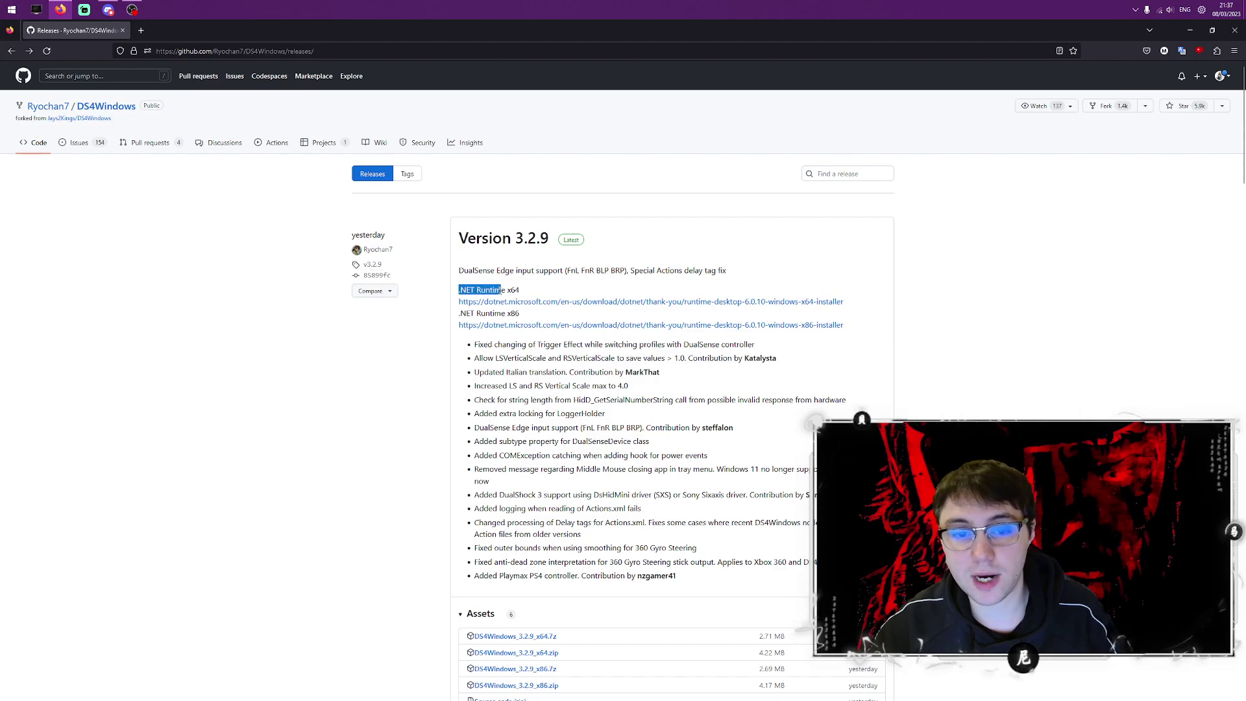
# - Download and install the .NET 6.0 Desktop Runtime 6.0.10 x64, closing the installer when done
pyautogui.click(528, 302)
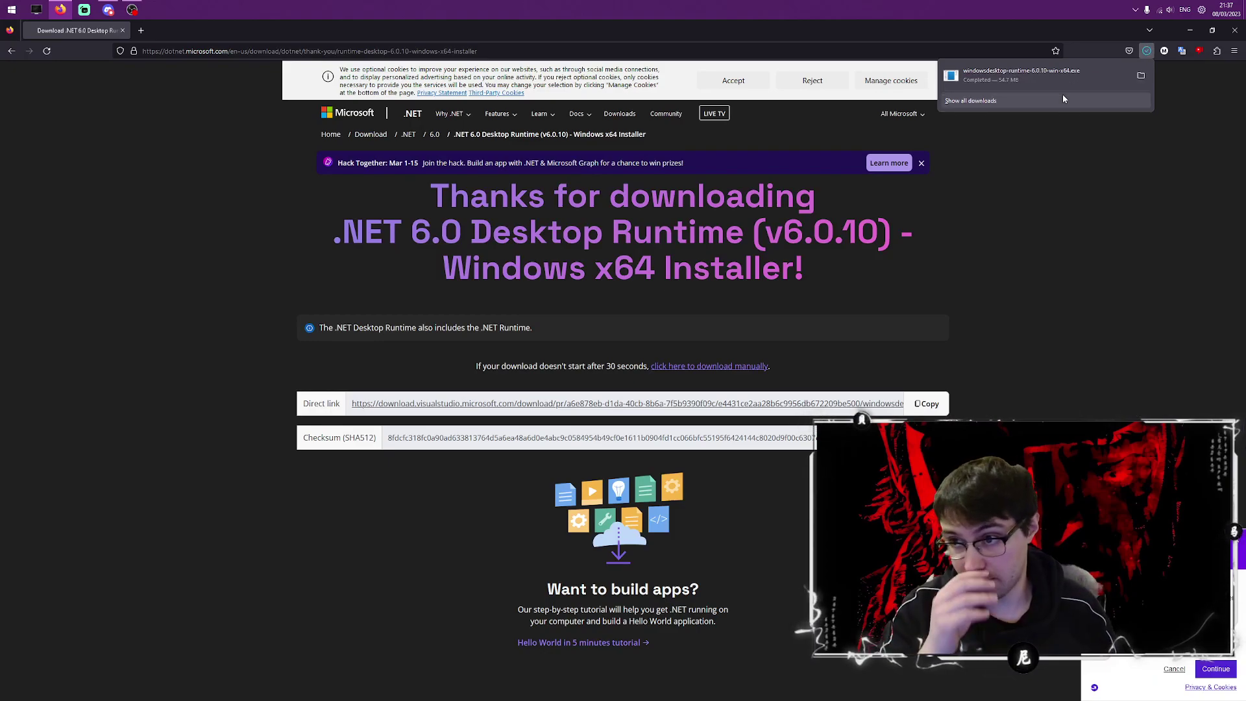
pyautogui.click(1055, 75)
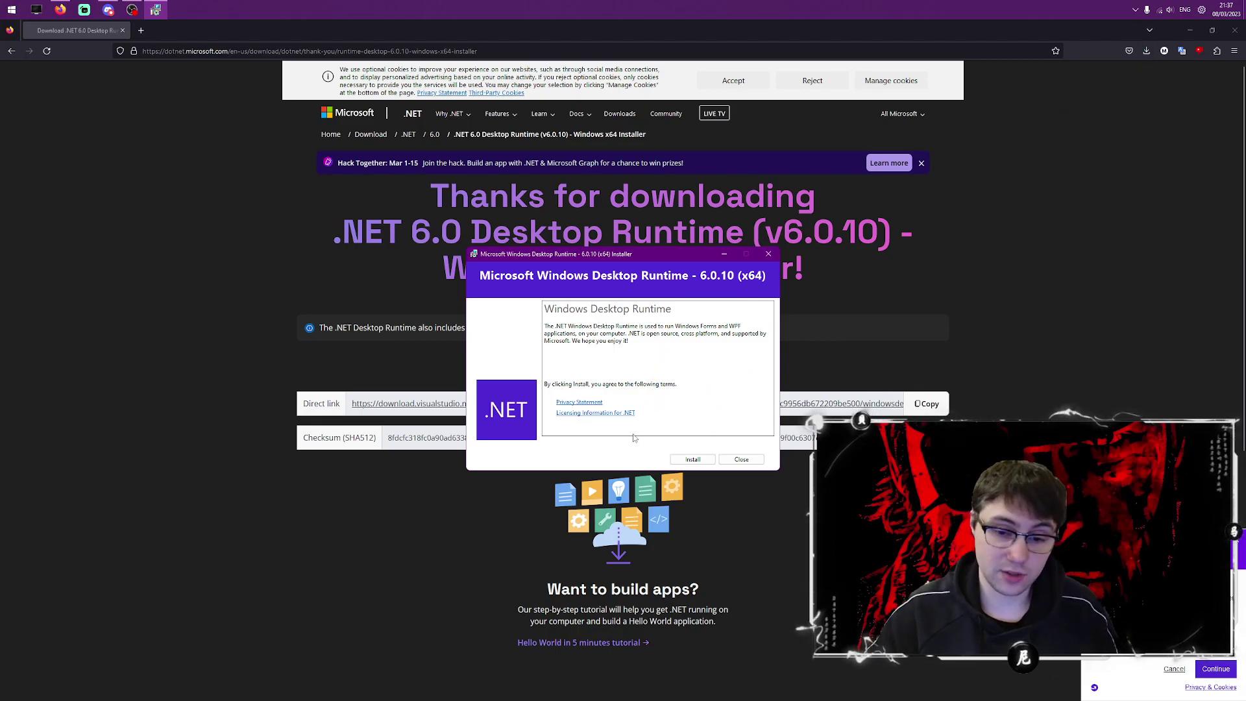
pyautogui.click(688, 461)
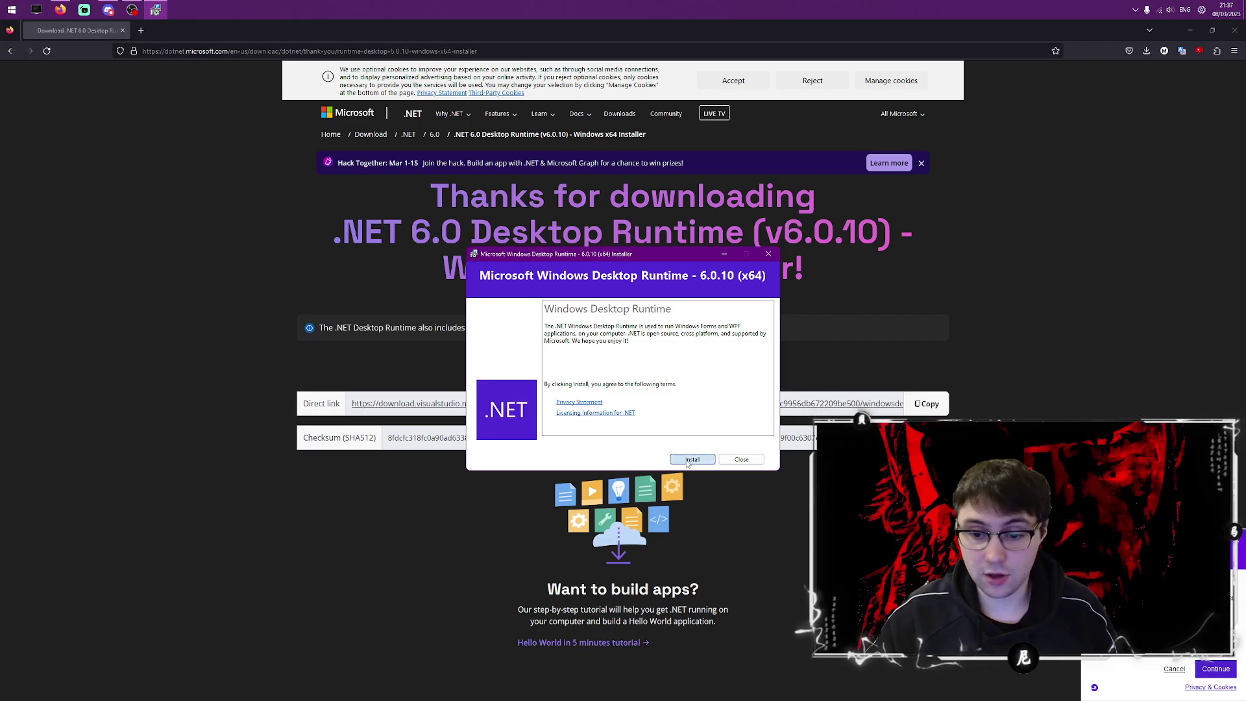
pyautogui.moveTo(601, 254); pyautogui.dragTo(804, 207)
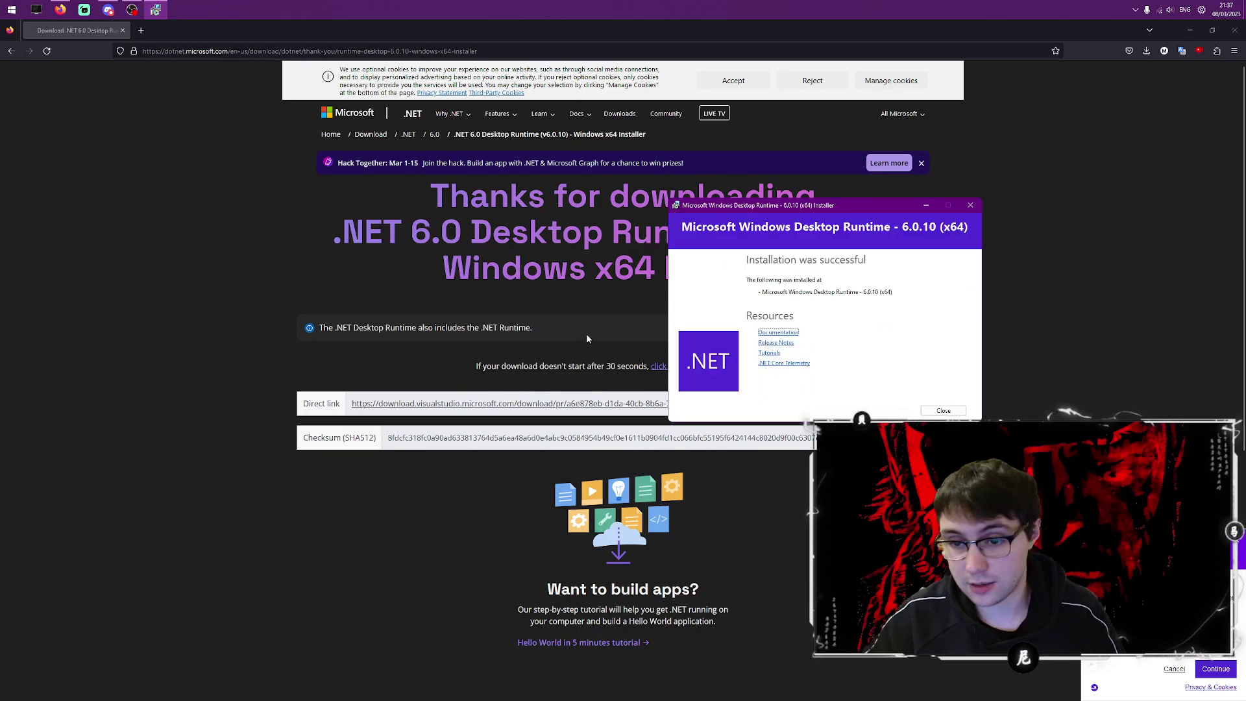
pyautogui.click(943, 411)
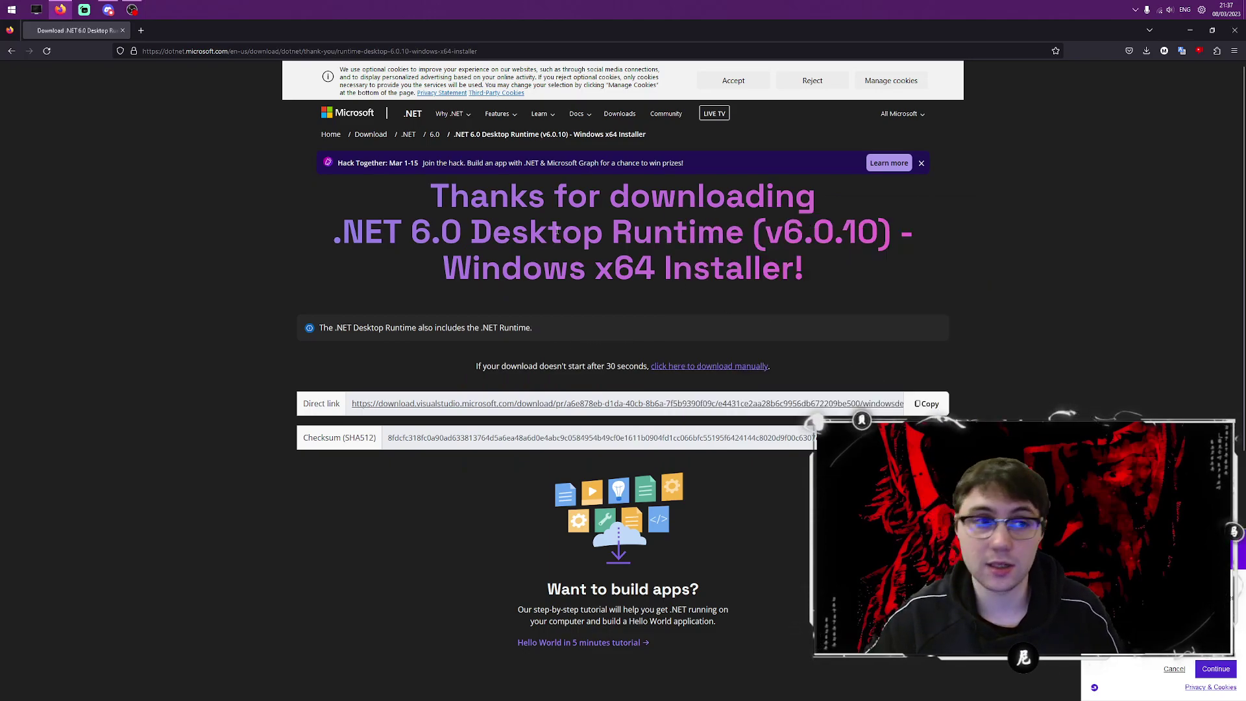
# - Return to the releases page and download the DS4Windows_3.2.9_x64.zip asset
pyautogui.click(11, 51)
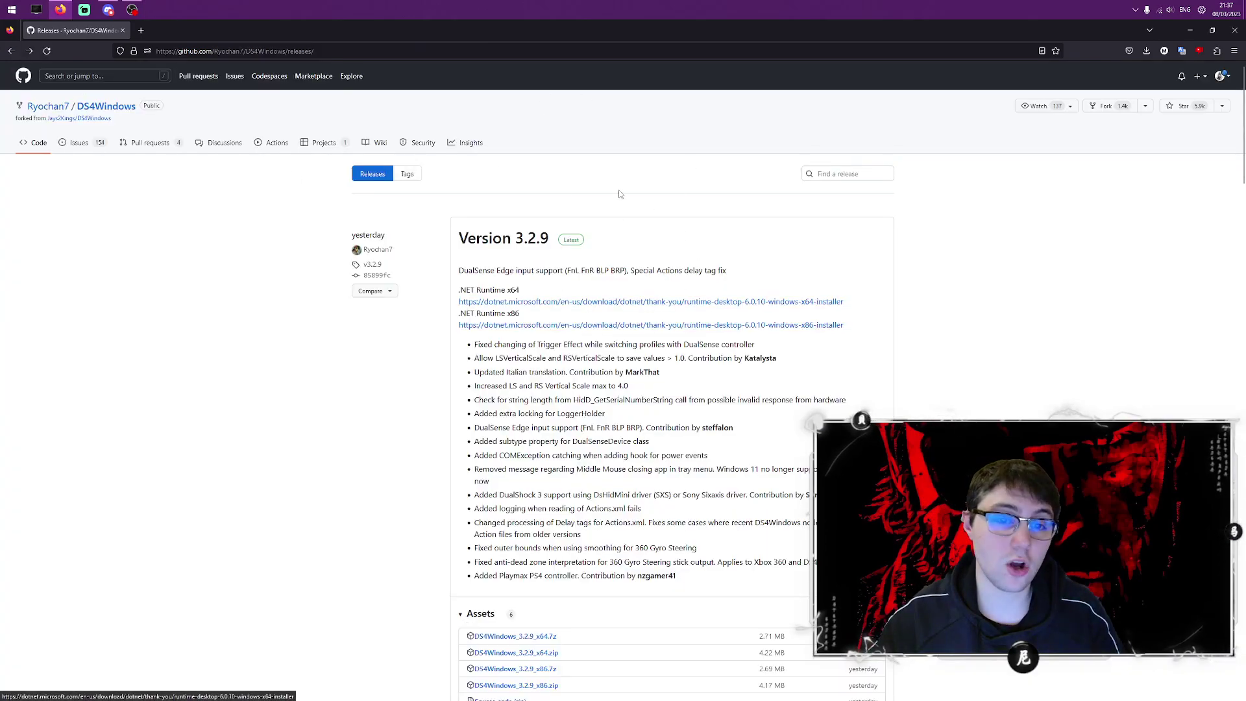
pyautogui.scroll(-4, 463, 293)
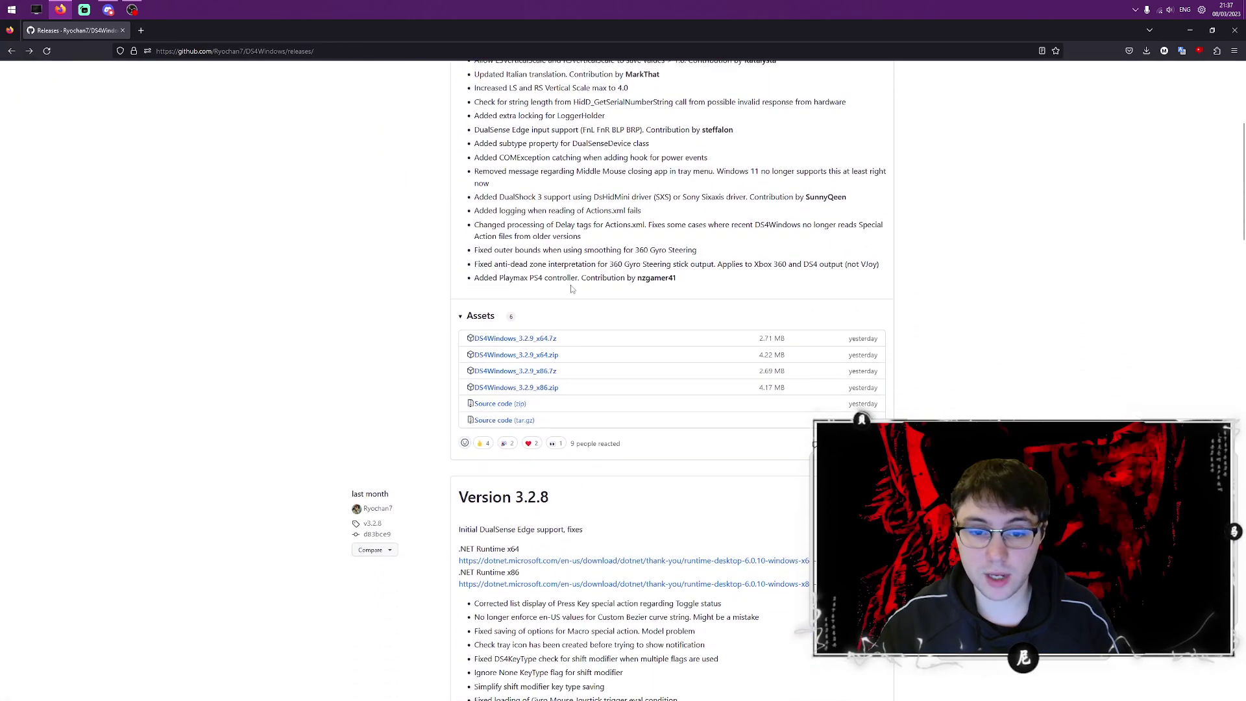
pyautogui.scroll(1, 563, 299)
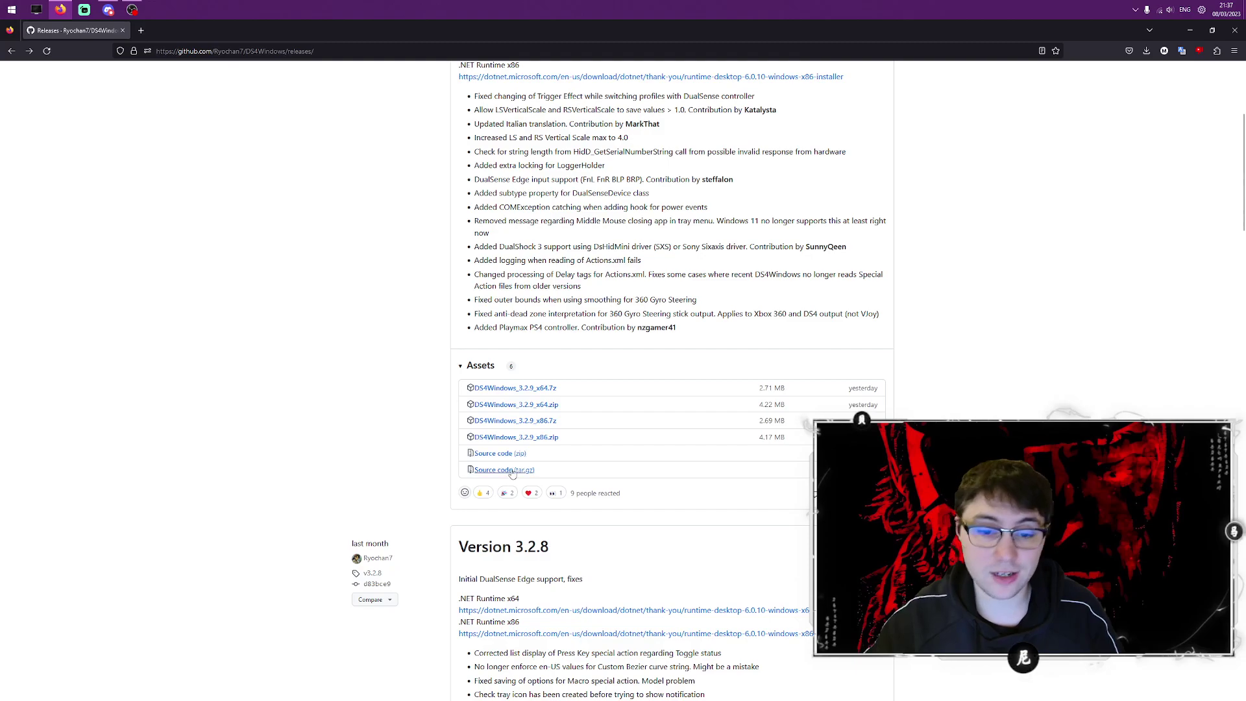
pyautogui.click(549, 406)
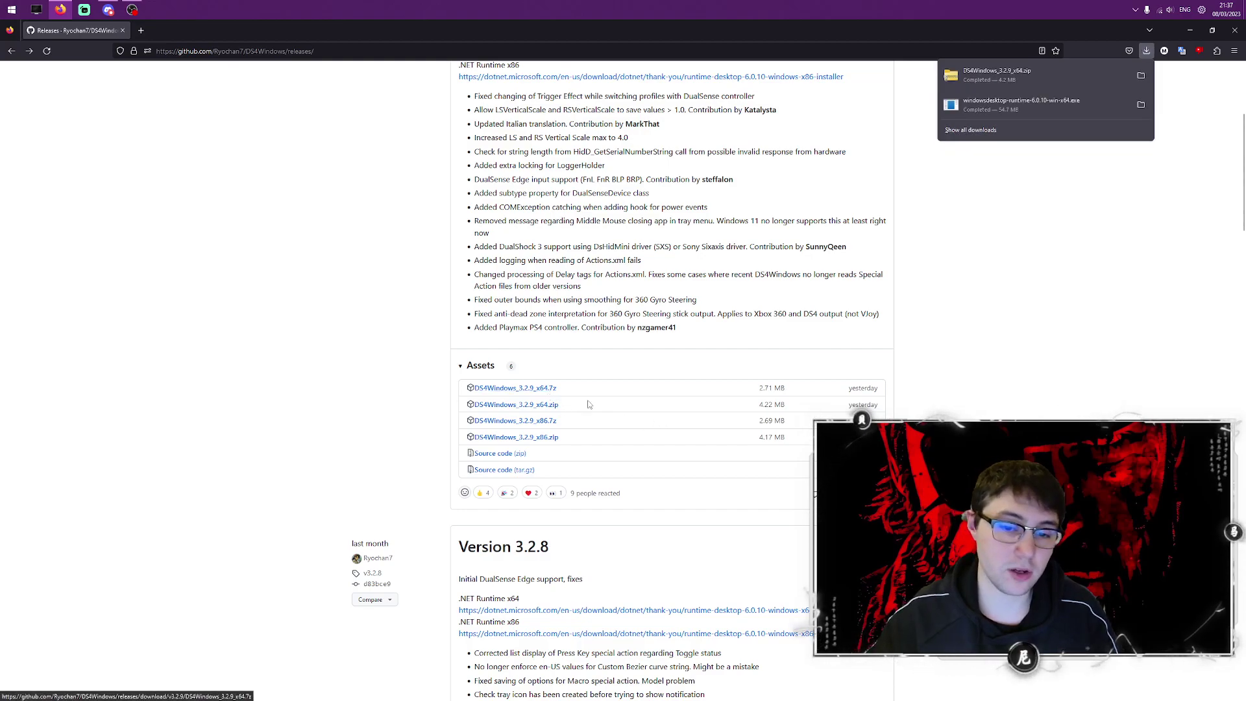
# - Move the downloaded DS4Windows_3.2.9_x64.zip from Downloads onto the desktop
pyautogui.click(1140, 77)
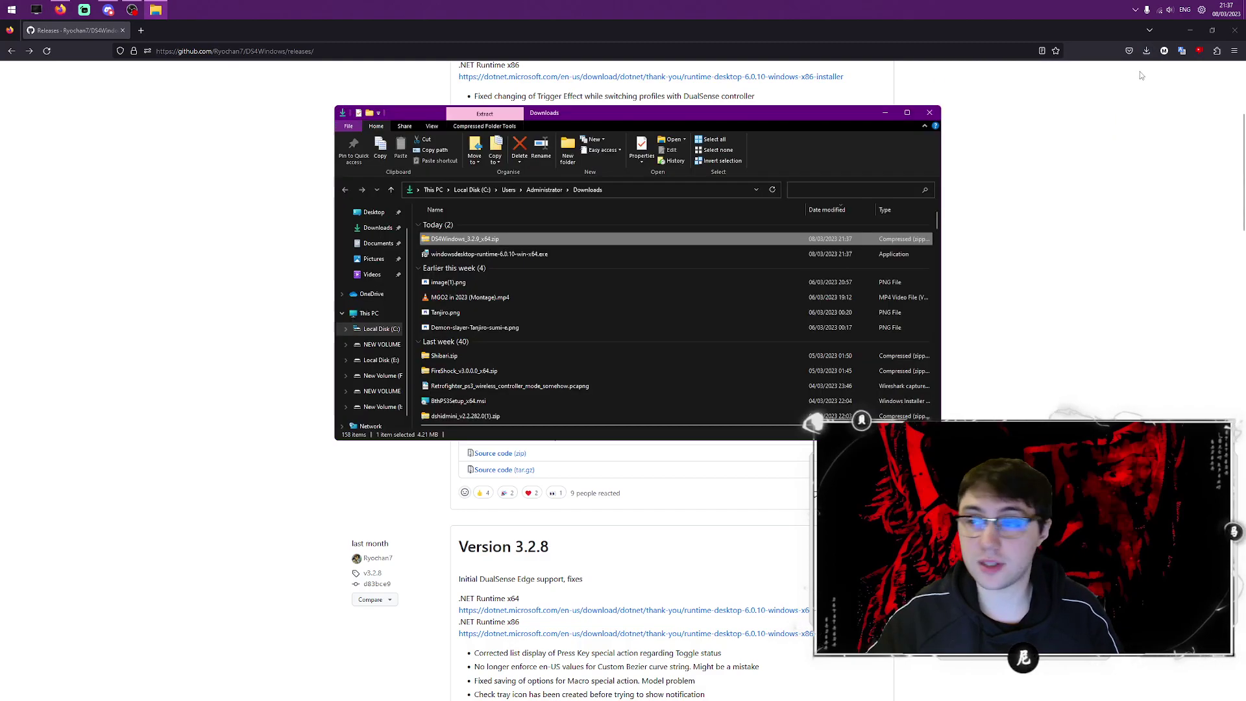
pyautogui.click(1190, 30)
pyautogui.moveTo(615, 120); pyautogui.dragTo(488, 90)
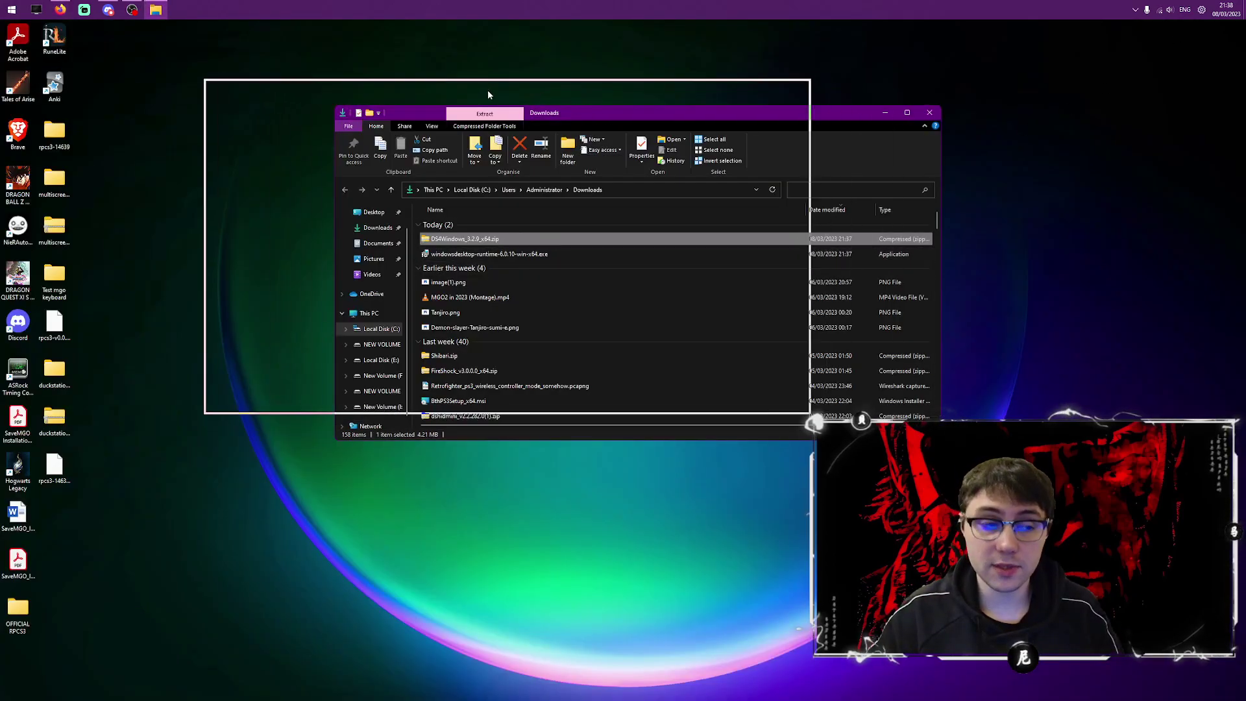
pyautogui.moveTo(363, 212); pyautogui.dragTo(1026, 49)
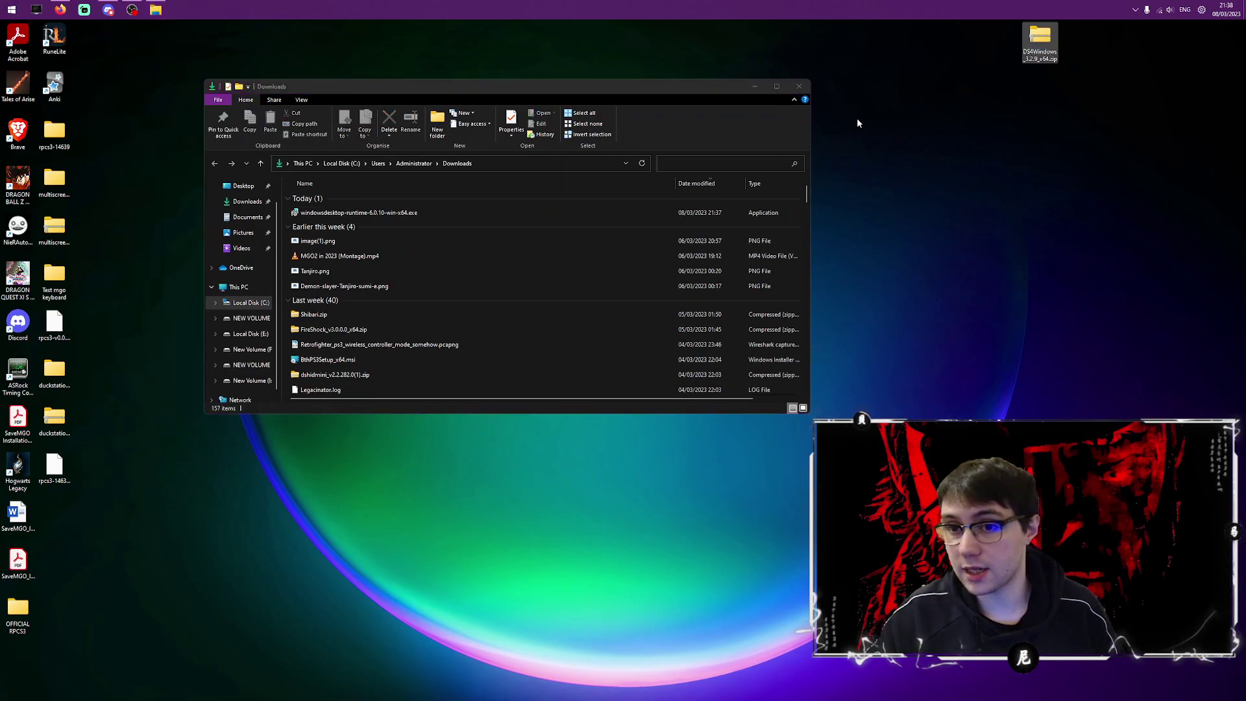
pyautogui.click(799, 87)
# - Open the zip and copy its DS4Windows folder onto the desktop
pyautogui.rightClick(1041, 42)
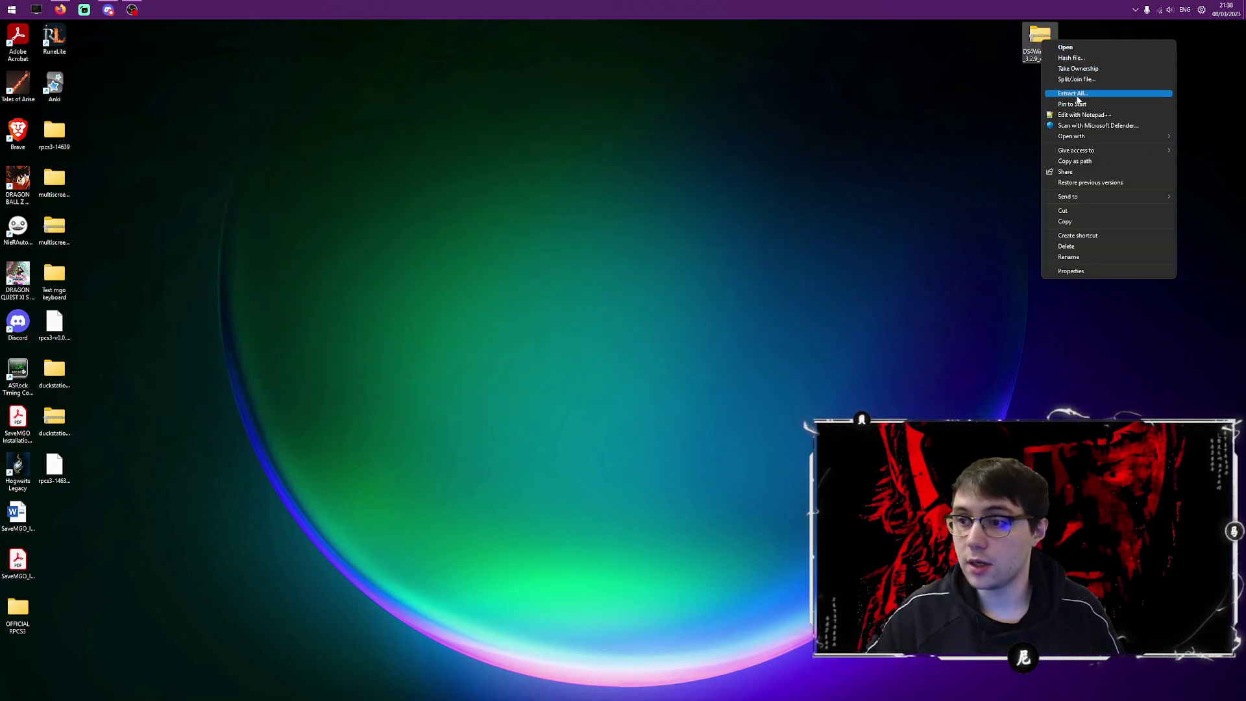
pyautogui.click(1065, 47)
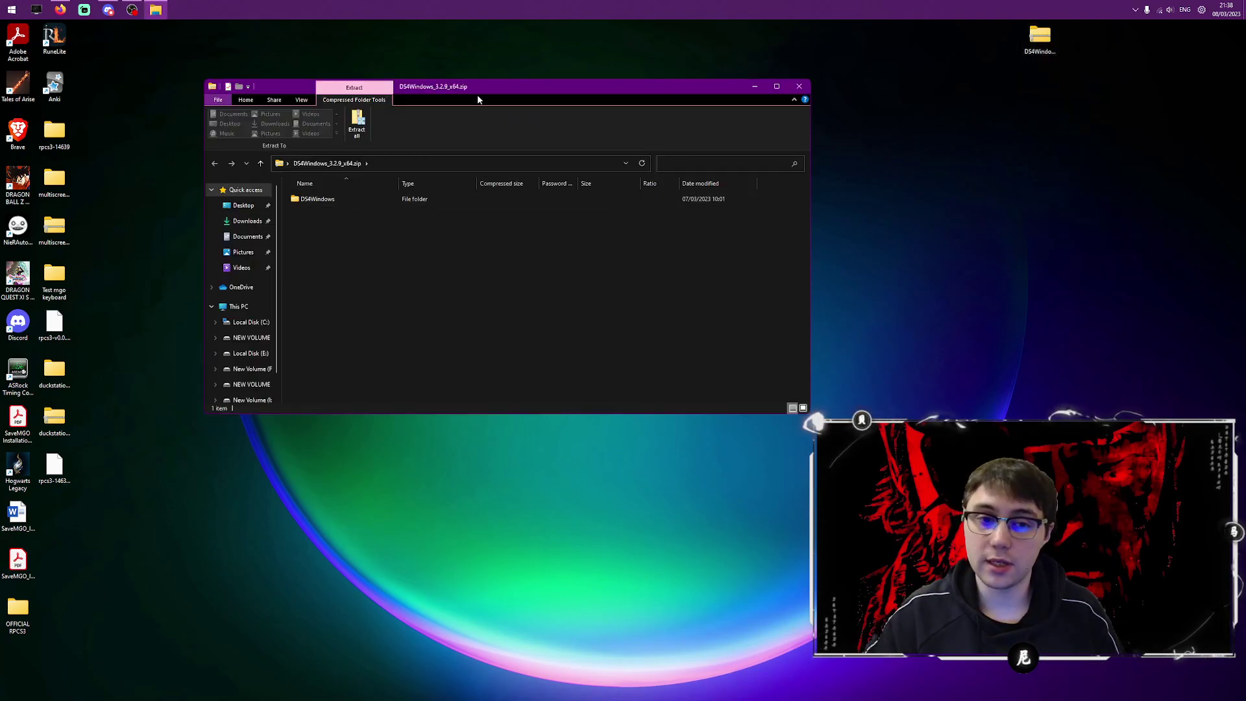
pyautogui.moveTo(444, 280); pyautogui.dragTo(869, 136)
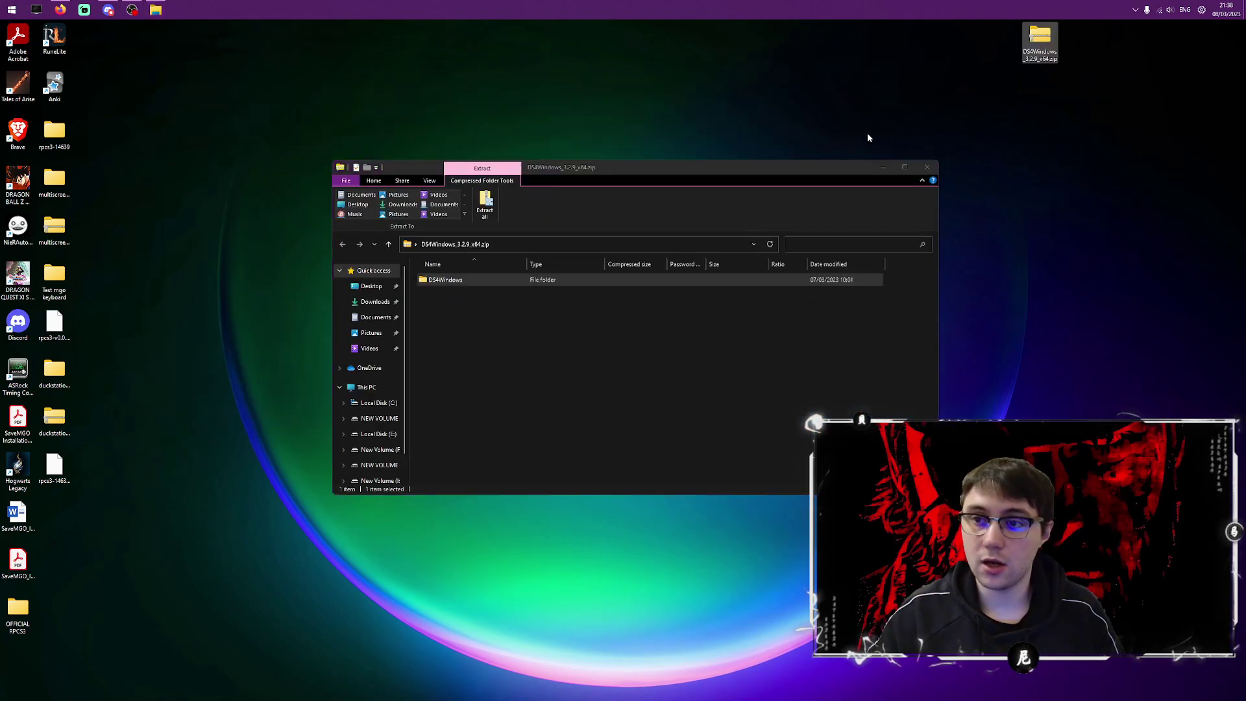
pyautogui.click(927, 167)
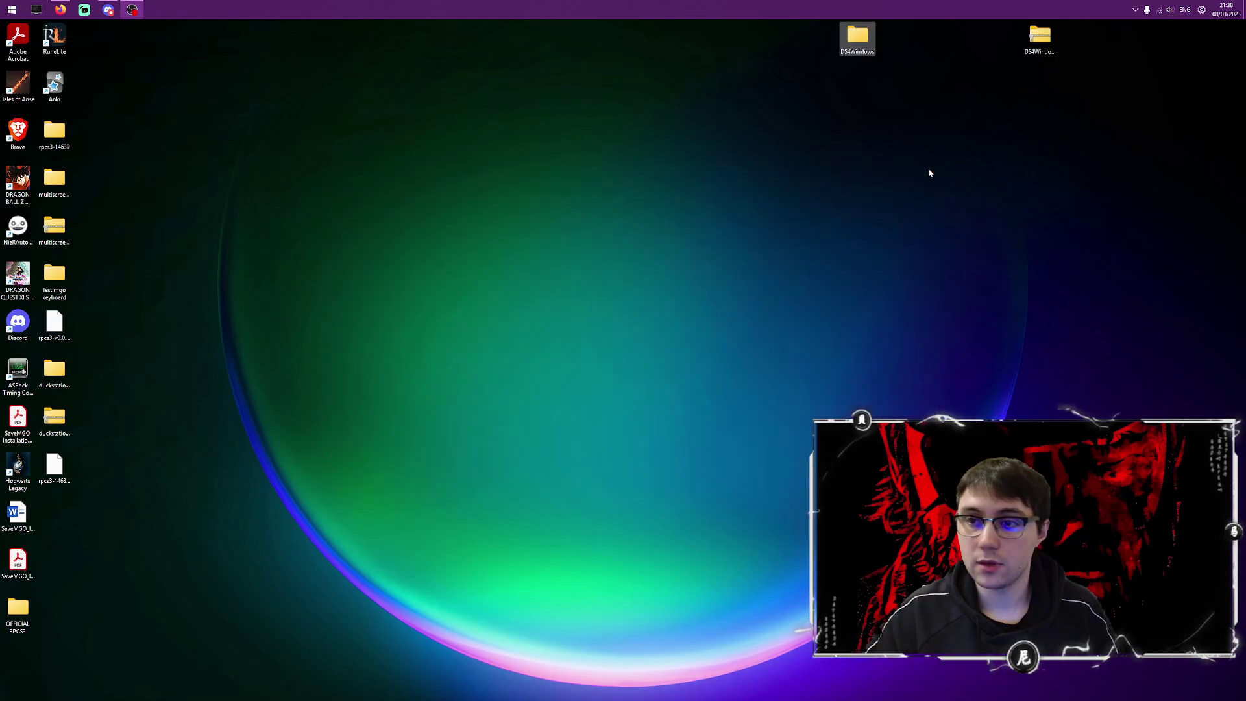
# - Open the DS4Windows folder and run DS4Windows.exe, allowing it past SmartScreen with Run anyway
pyautogui.doubleClick(852, 51)
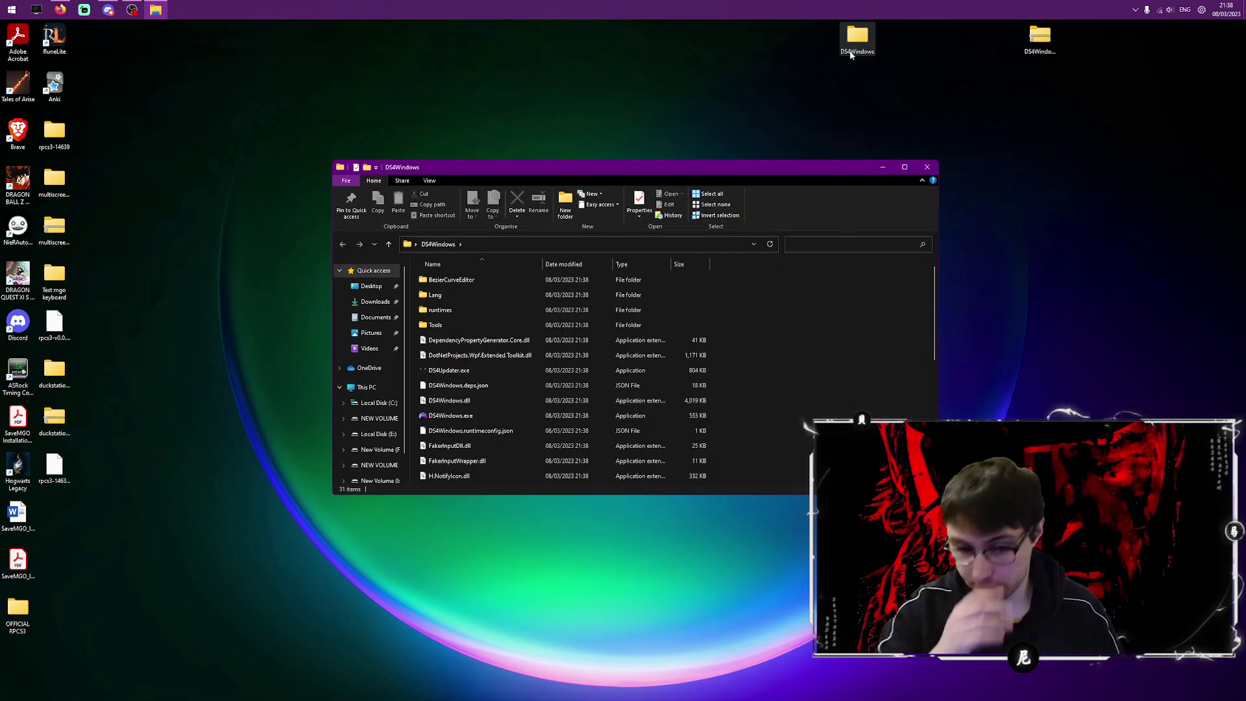
pyautogui.doubleClick(483, 418)
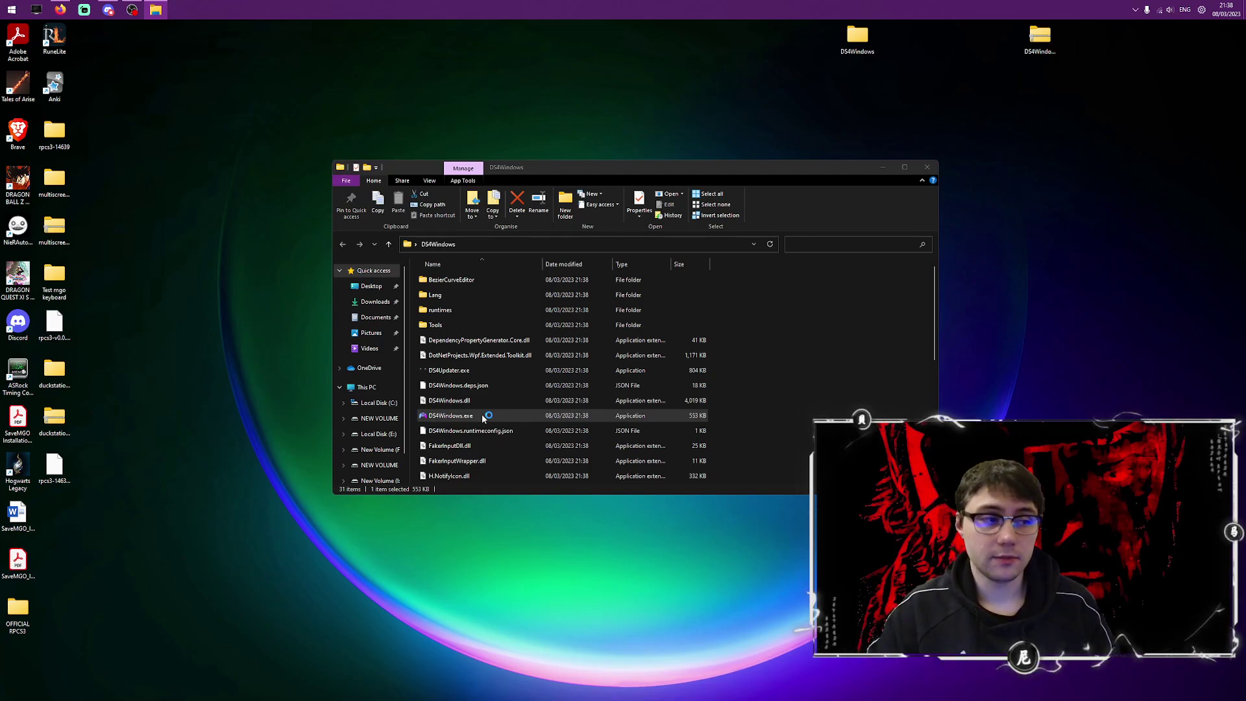
pyautogui.click(523, 295)
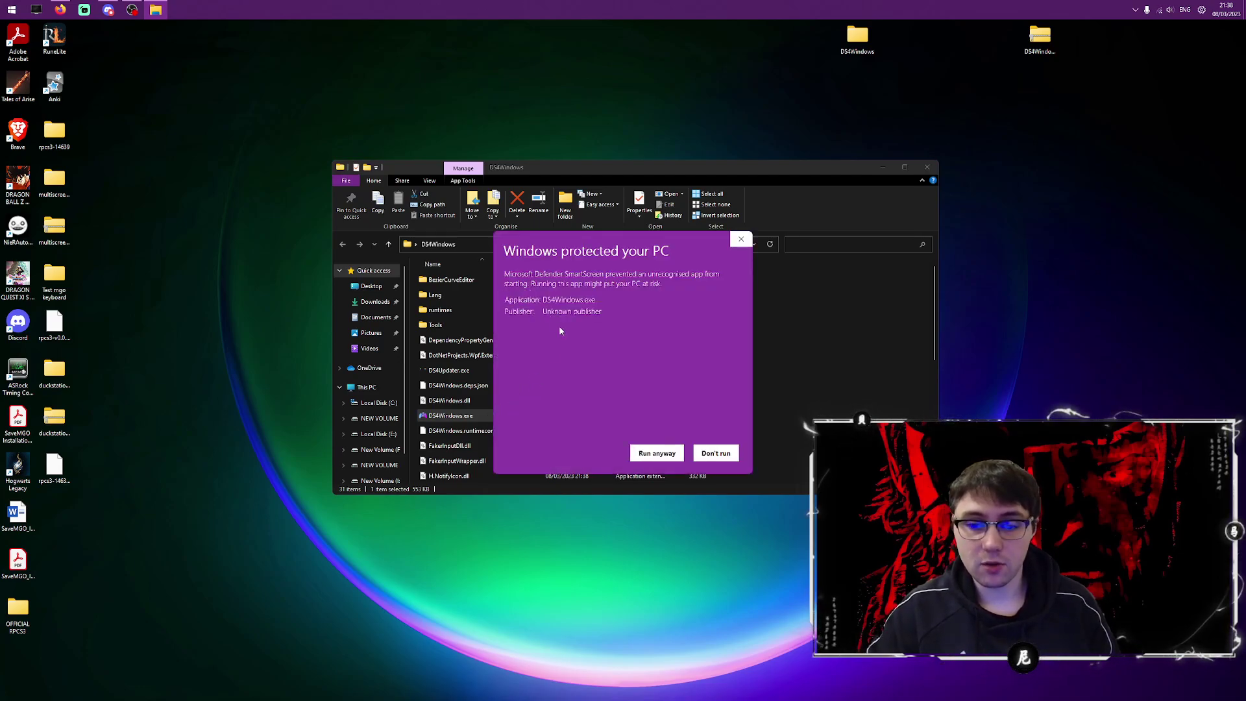
pyautogui.click(656, 455)
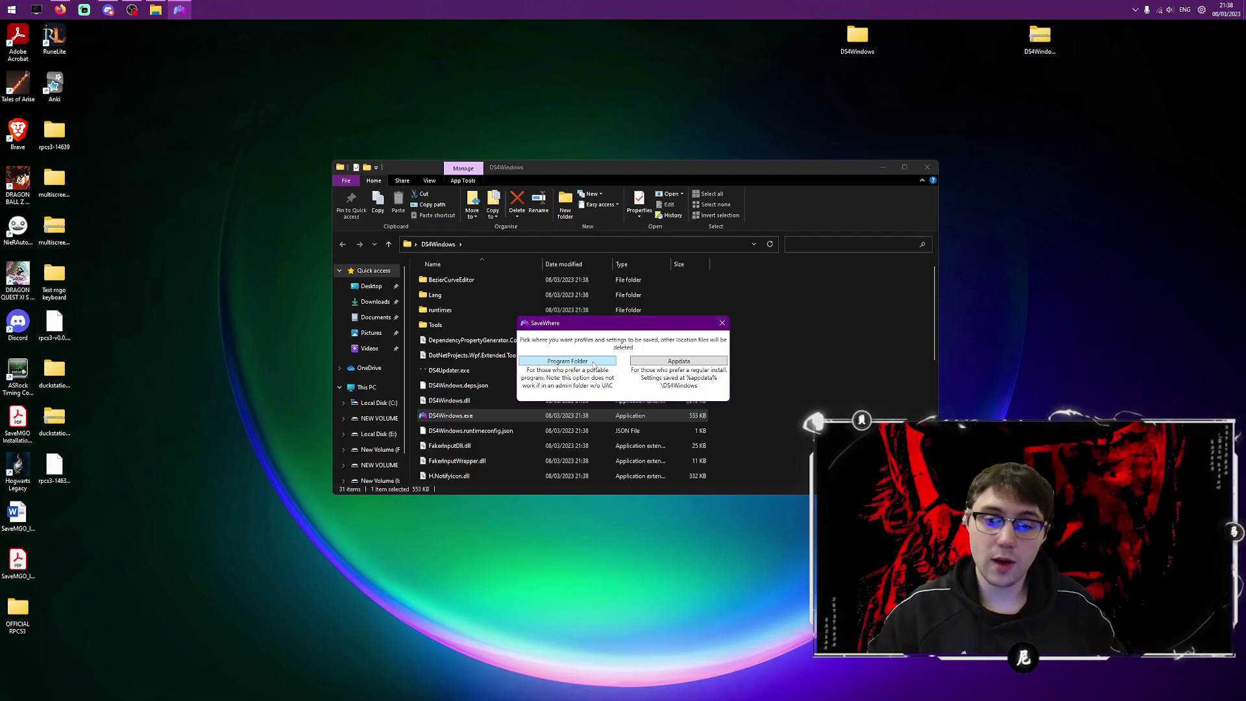
# - Choose Program Folder as the location for DS4Windows profiles and settings
pyautogui.moveTo(605, 322); pyautogui.dragTo(159, 306)
pyautogui.moveTo(616, 175); pyautogui.dragTo(646, 167)
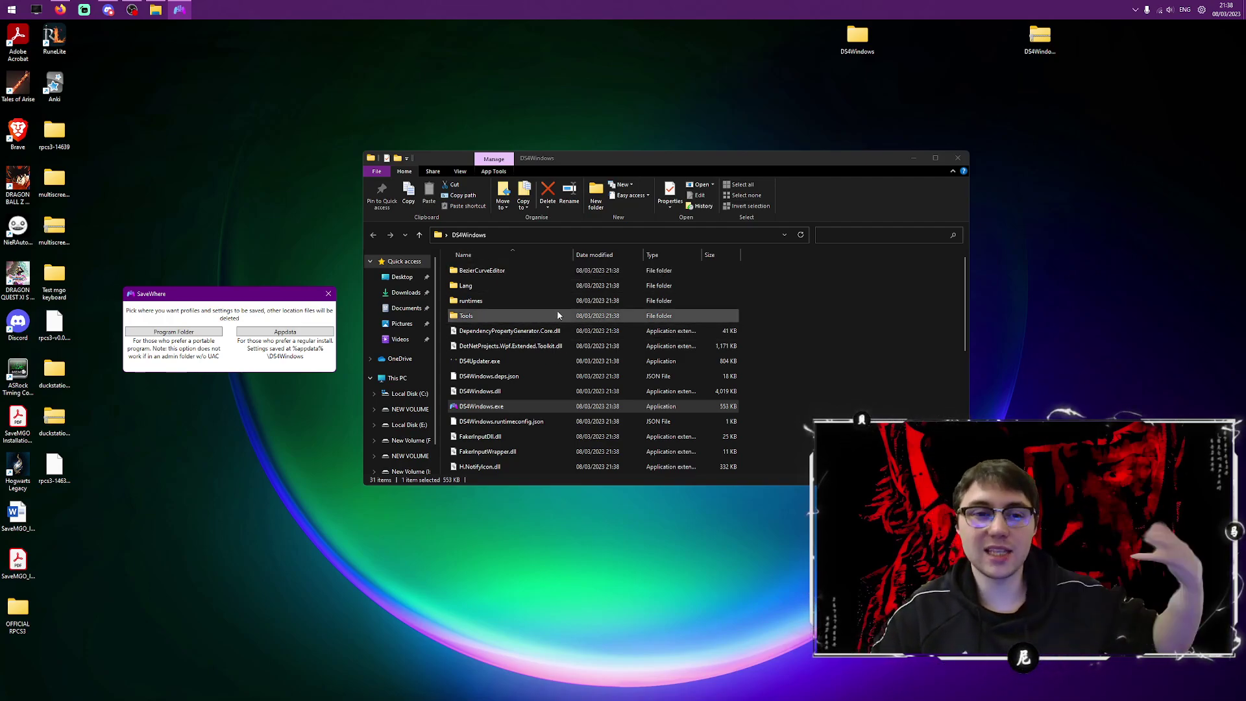
pyautogui.moveTo(259, 298); pyautogui.dragTo(319, 276)
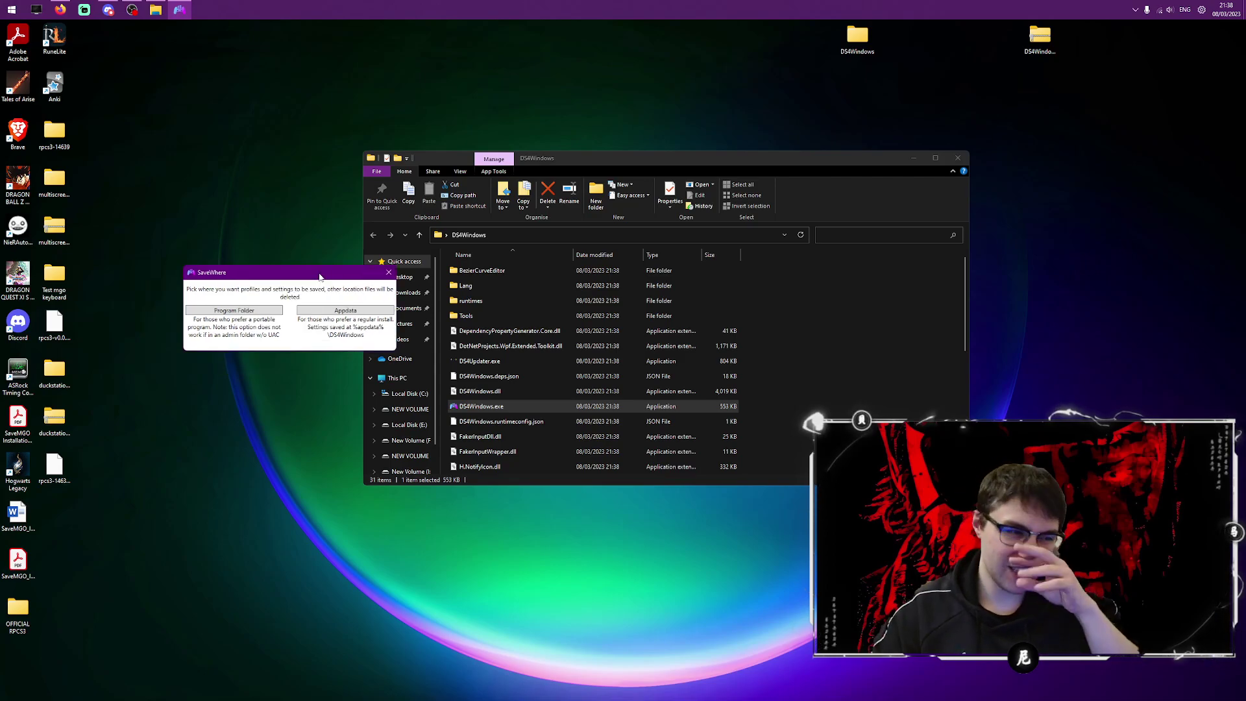
pyautogui.click(262, 309)
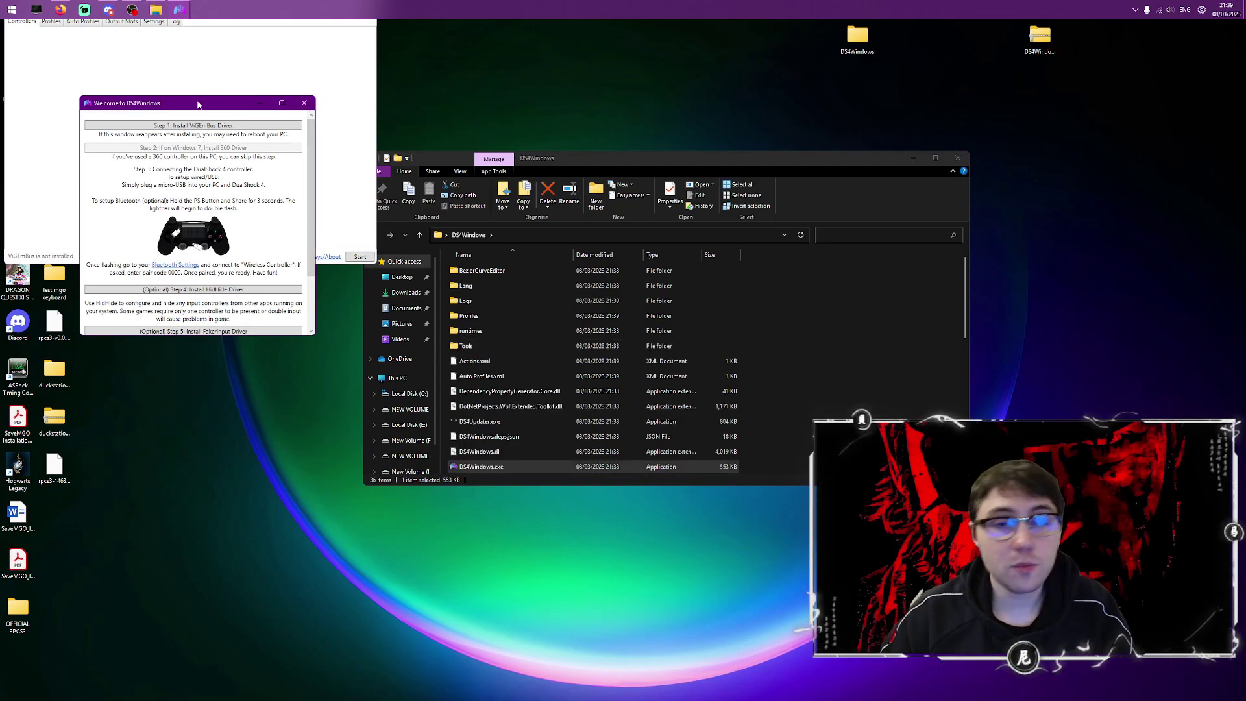
# - Install the ViGEmBus driver through its setup wizard, accepting the license, then review the guide's remaining steps
pyautogui.moveTo(202, 106); pyautogui.dragTo(235, 94)
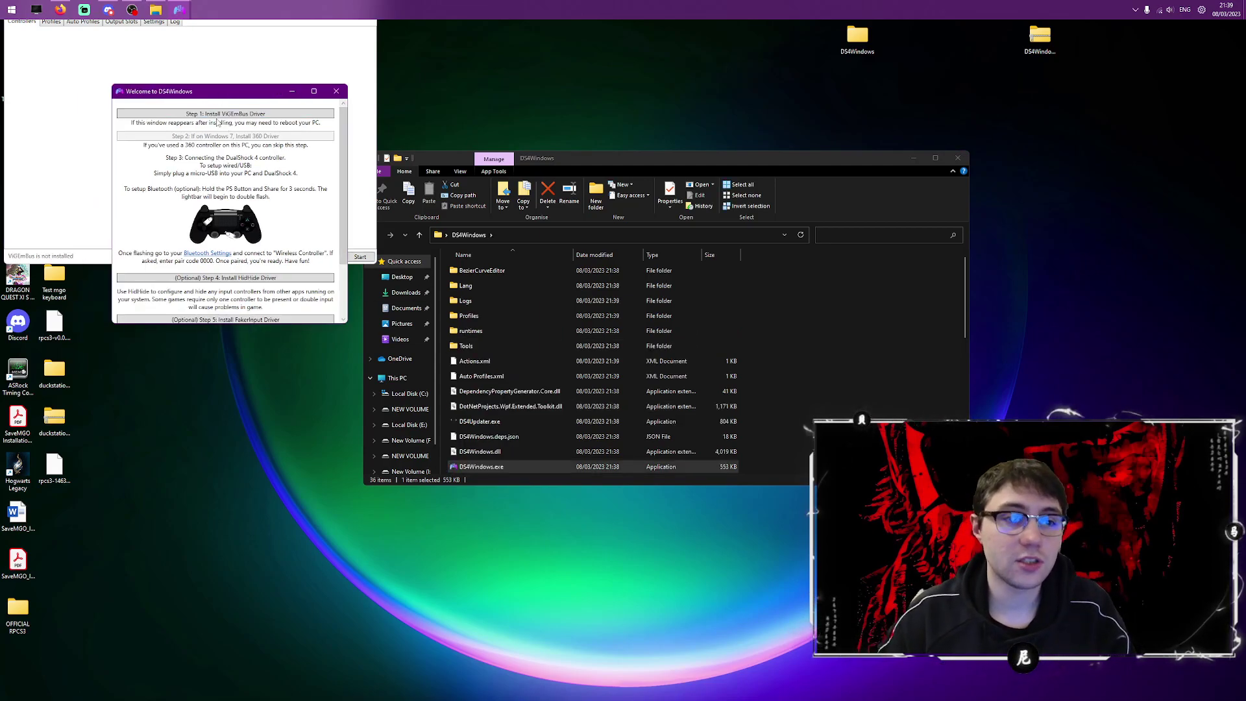
pyautogui.click(225, 116)
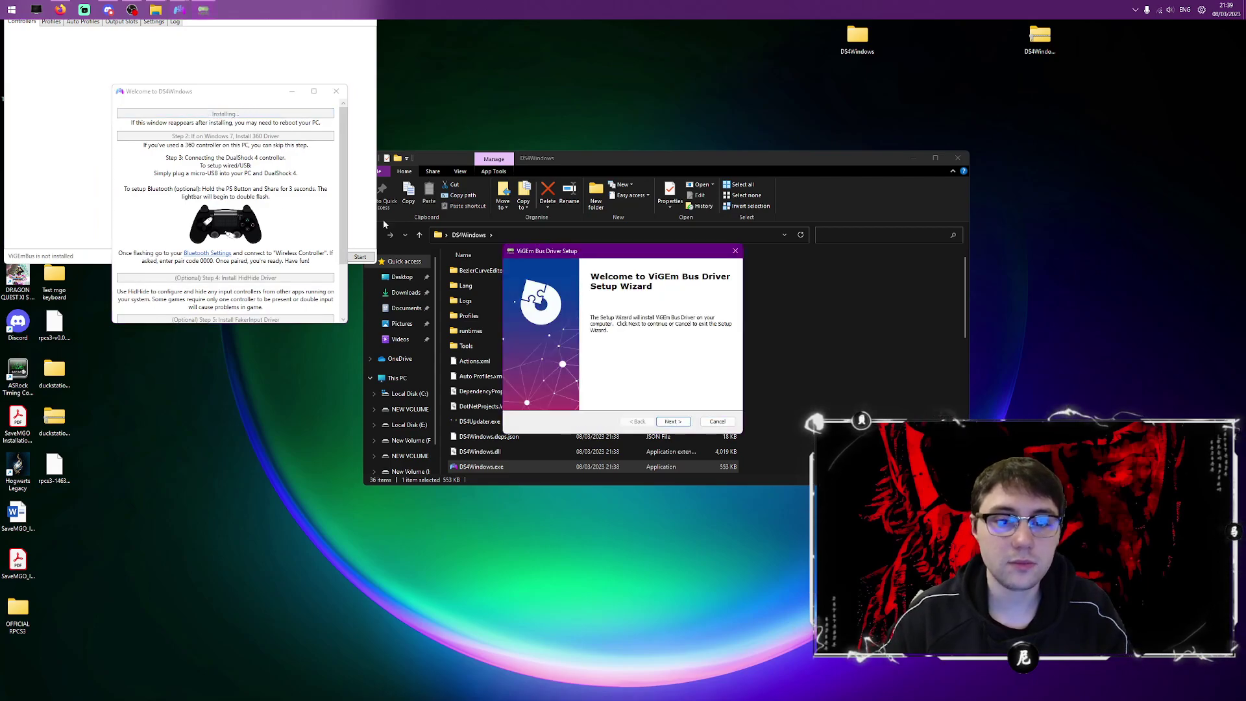
pyautogui.click(674, 422)
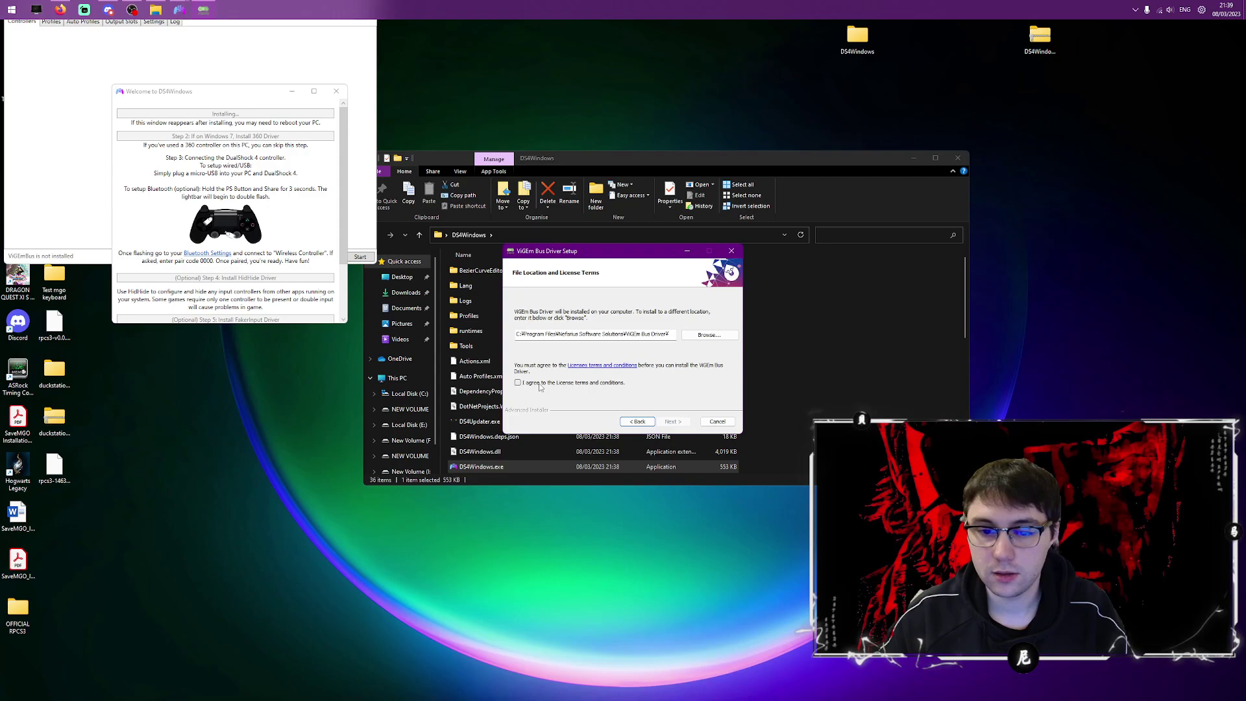
pyautogui.click(539, 383)
pyautogui.click(673, 422)
pyautogui.click(675, 422)
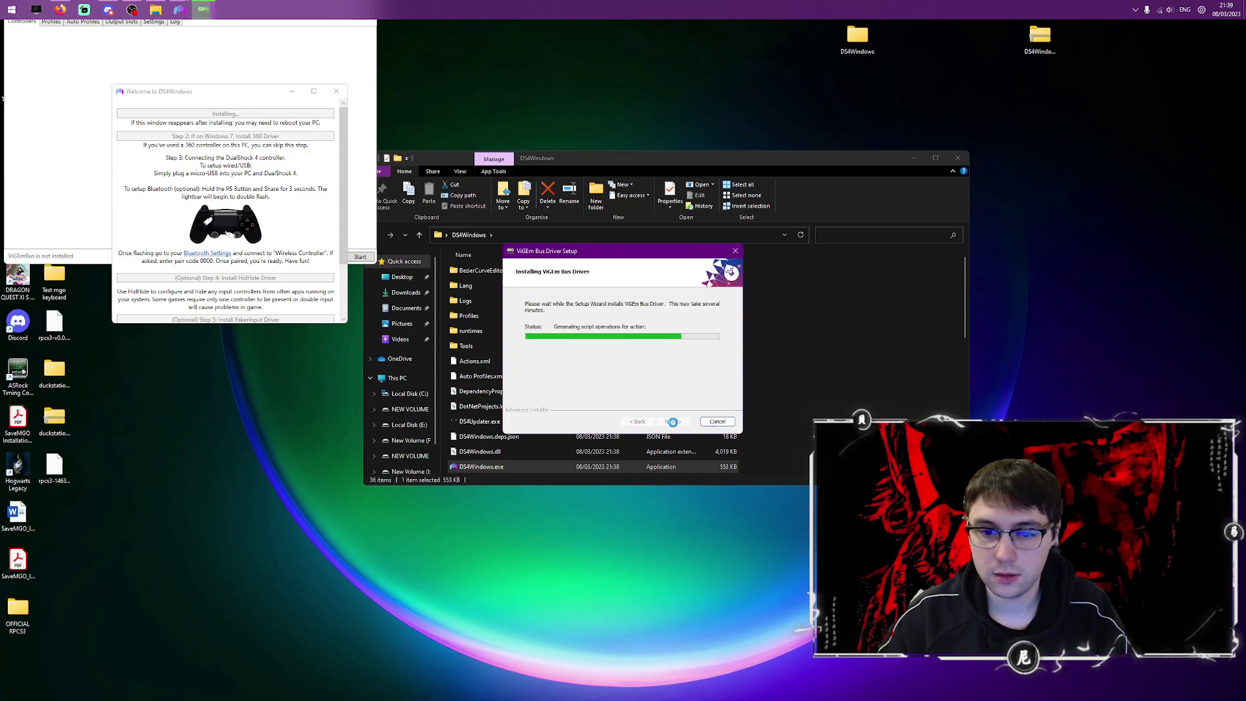
pyautogui.click(675, 422)
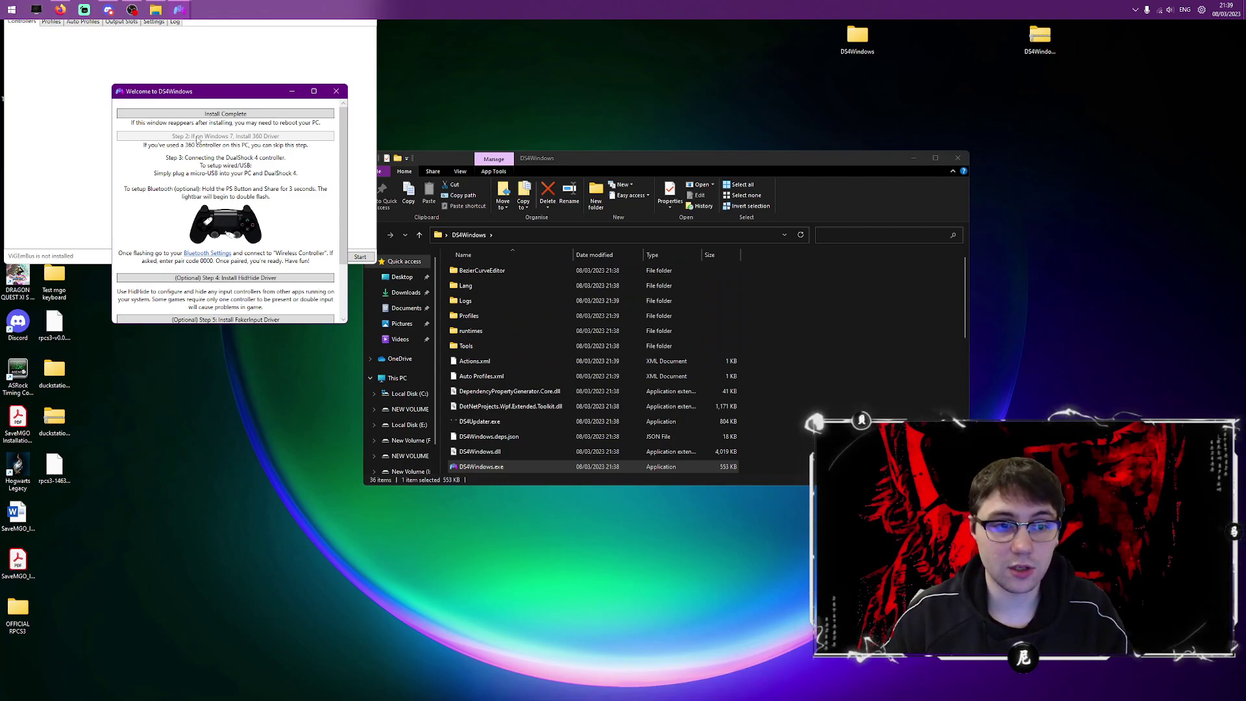
pyautogui.scroll(-1, 200, 165)
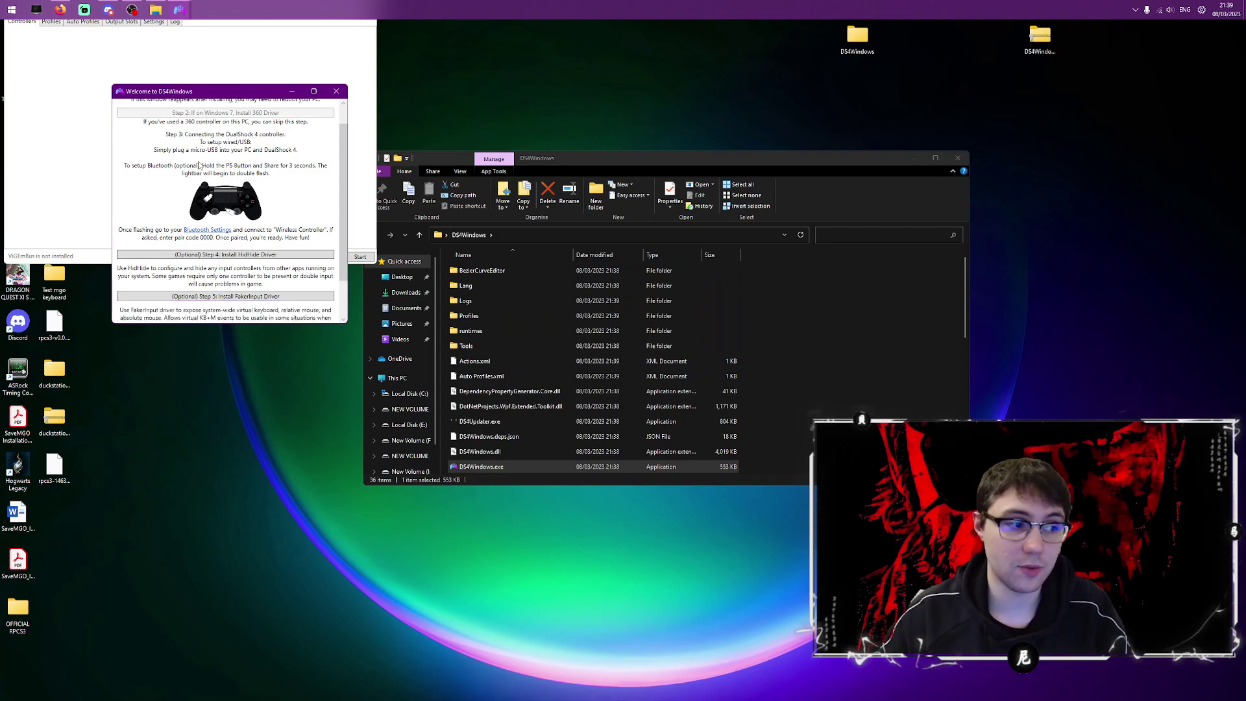
pyautogui.scroll(-1, 199, 179)
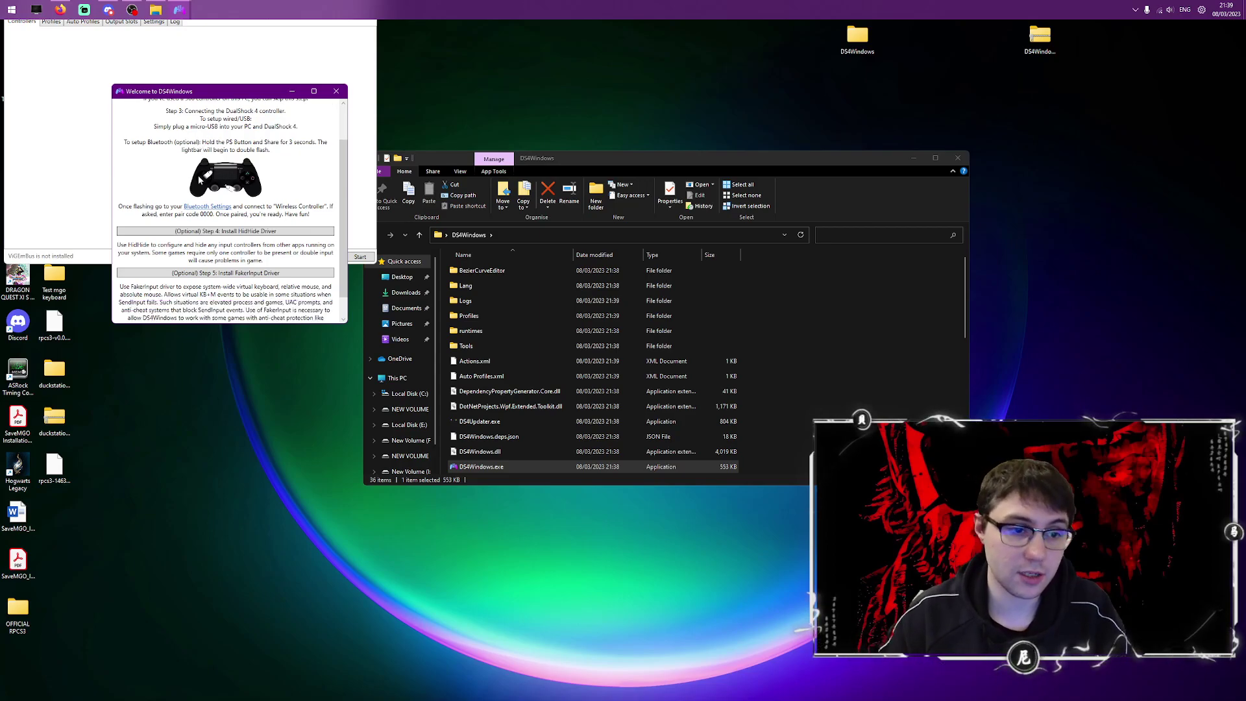
pyautogui.scroll(2, 199, 180)
pyautogui.scroll(-3, 199, 180)
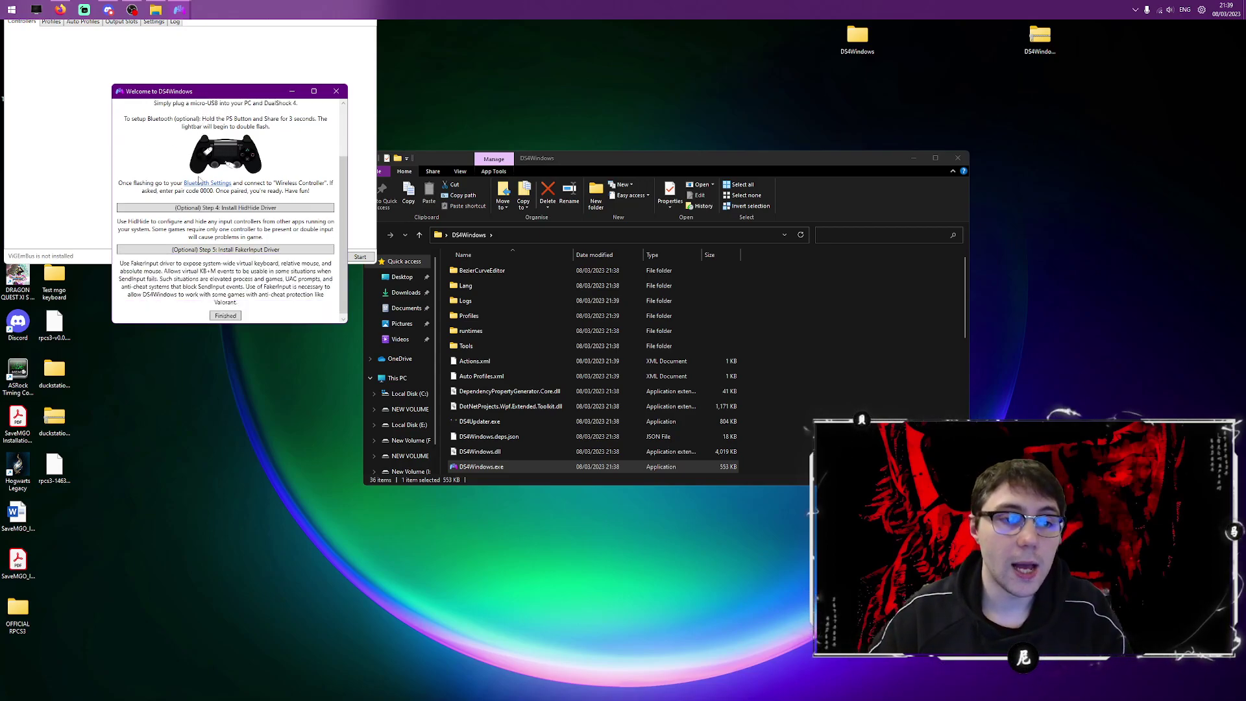
pyautogui.scroll(3, 199, 181)
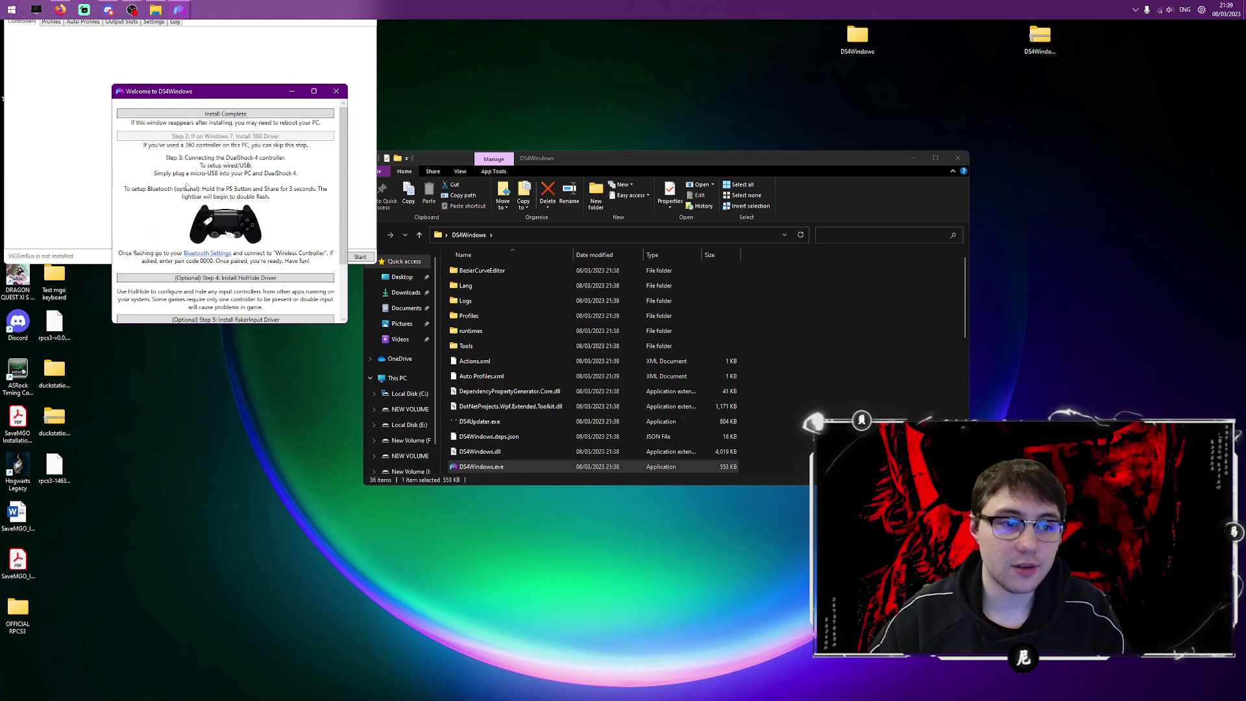
pyautogui.scroll(-3, 211, 164)
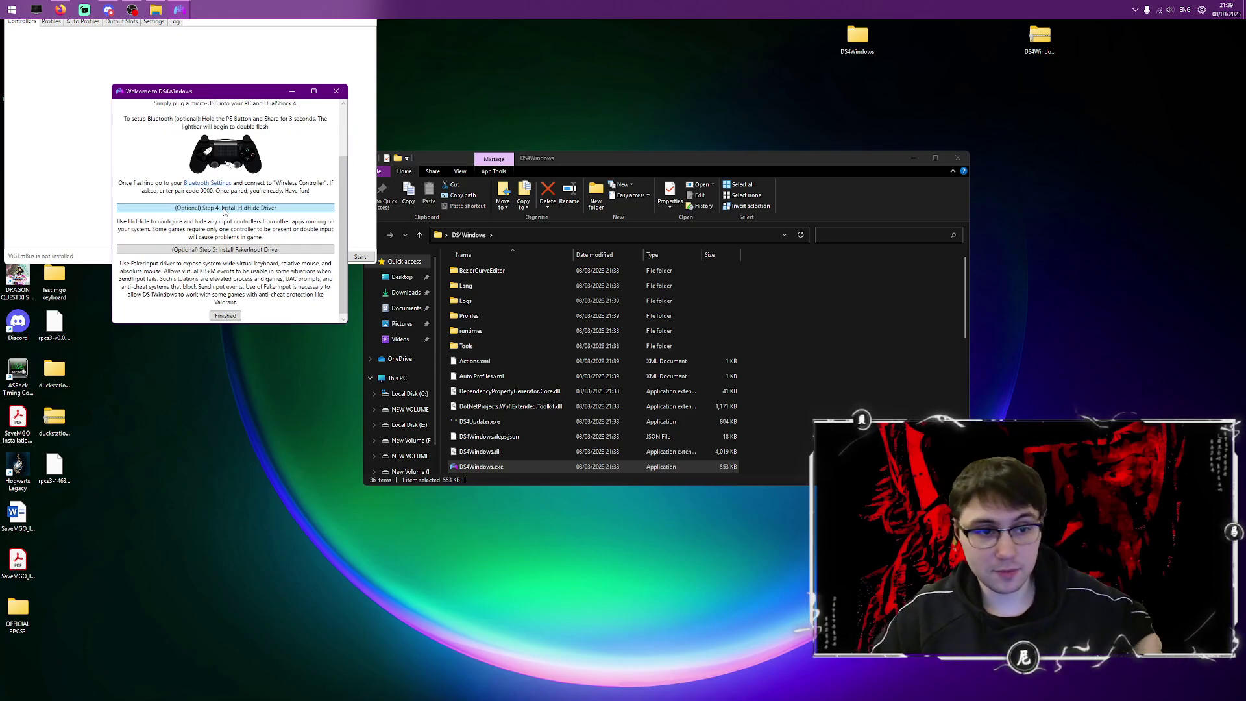
# - Install the HidHide driver via its wizard, accepting the license and declining the restart
pyautogui.click(223, 209)
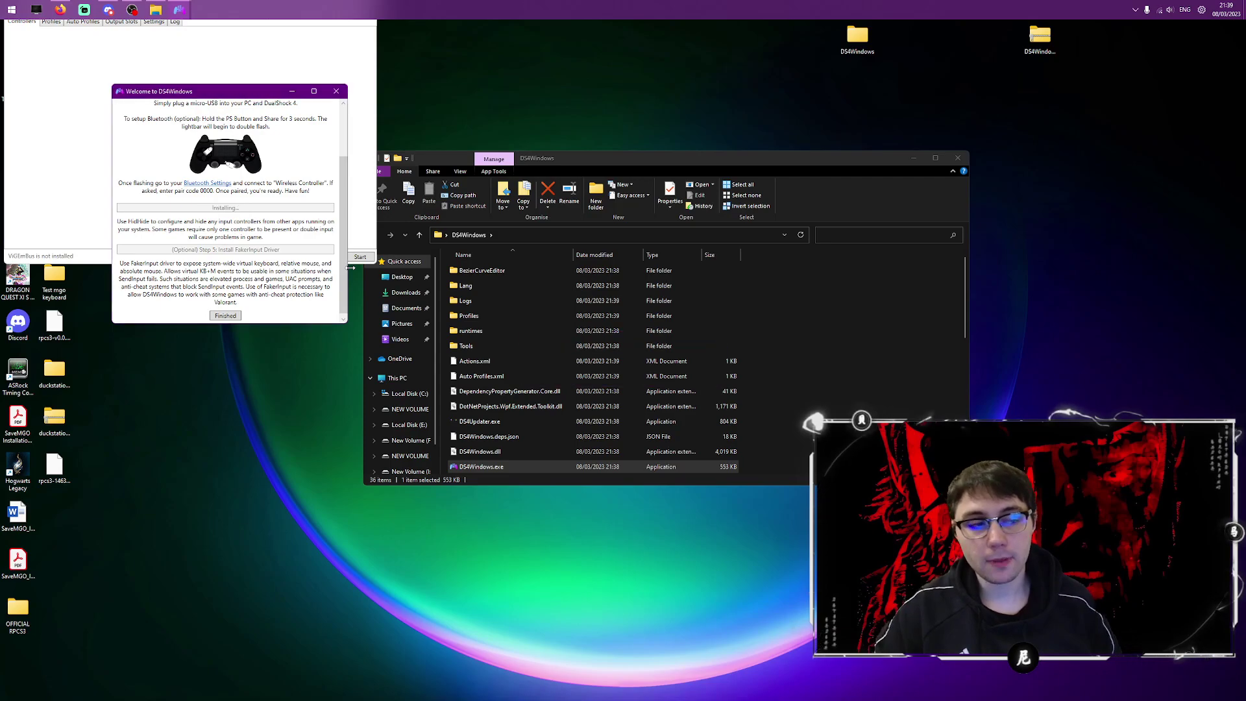
pyautogui.click(668, 422)
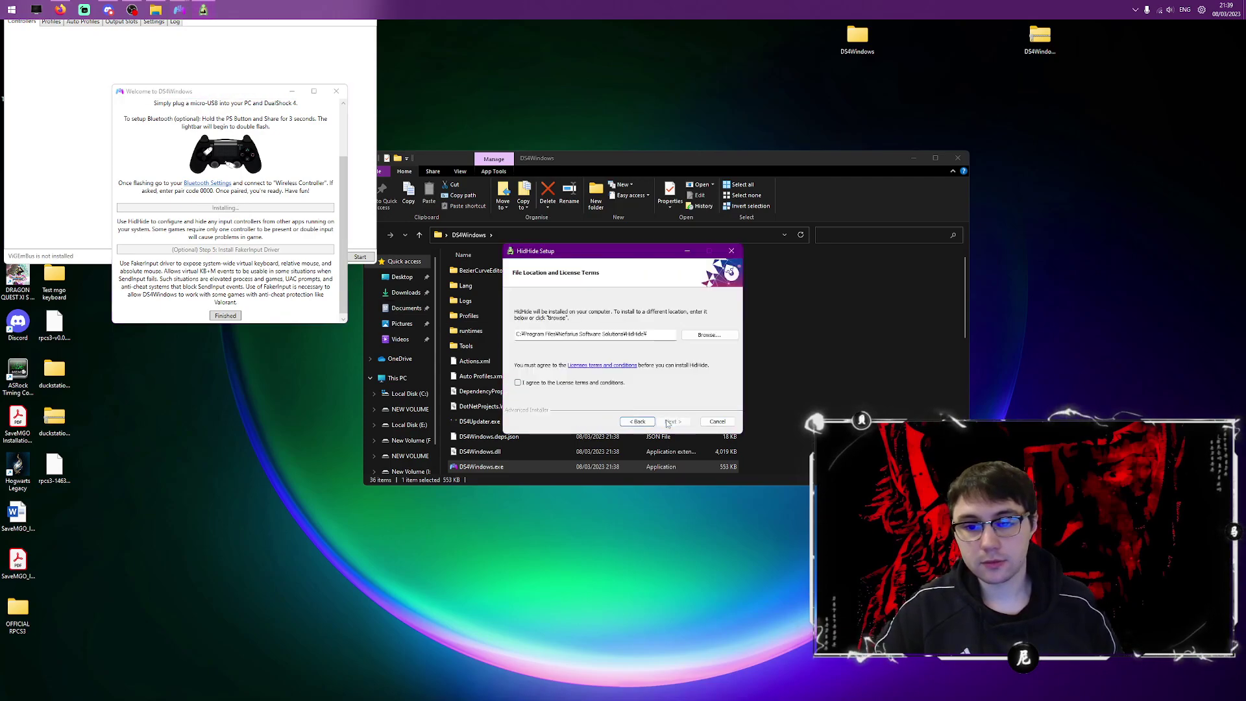
pyautogui.click(518, 382)
pyautogui.click(674, 422)
pyautogui.click(677, 422)
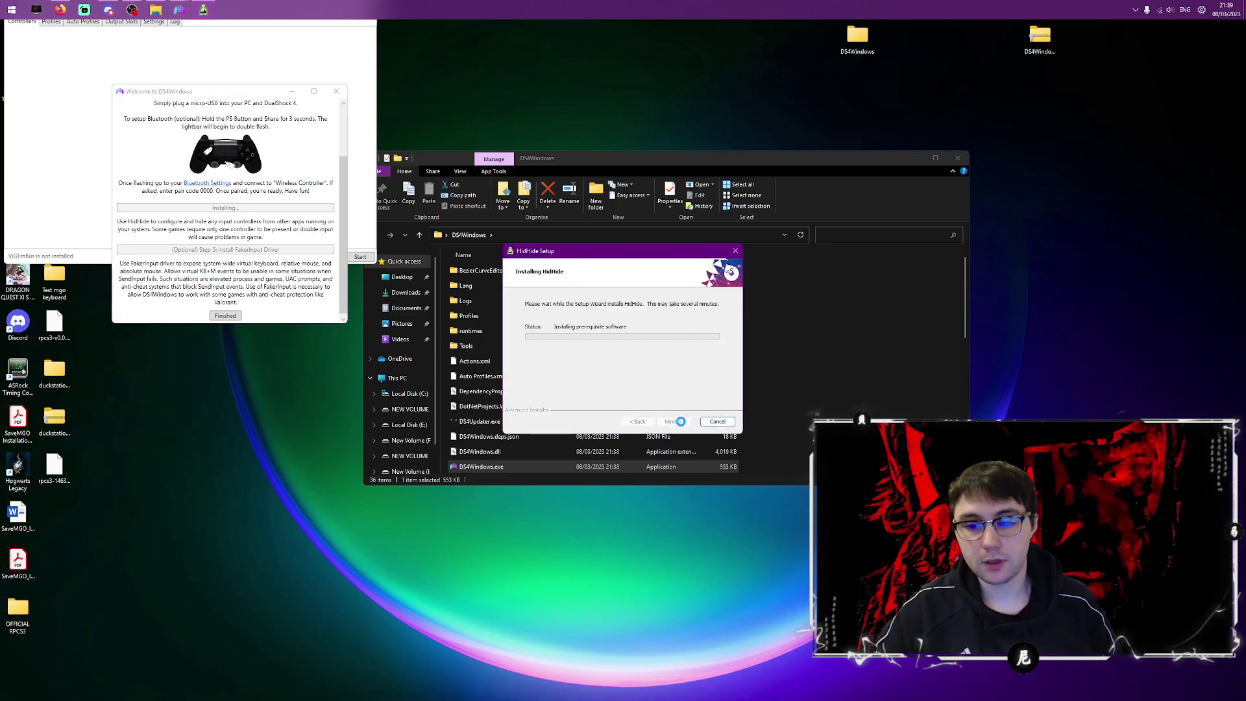
pyautogui.click(676, 421)
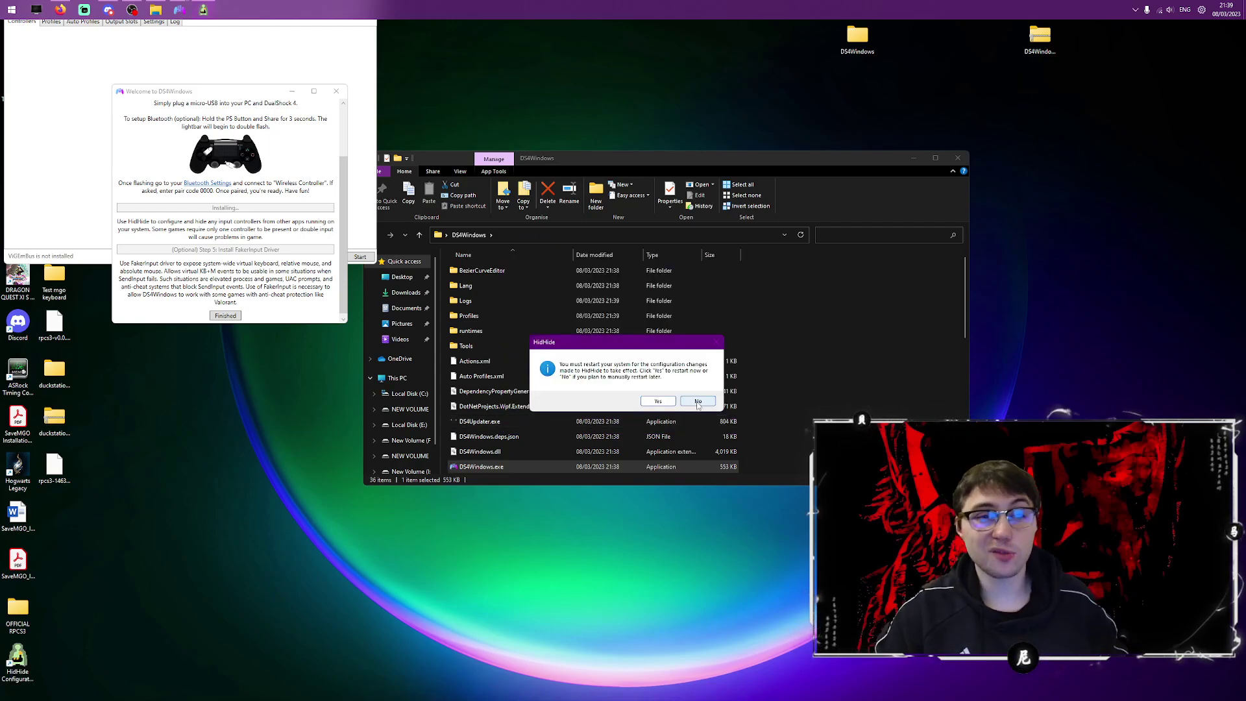
pyautogui.click(697, 402)
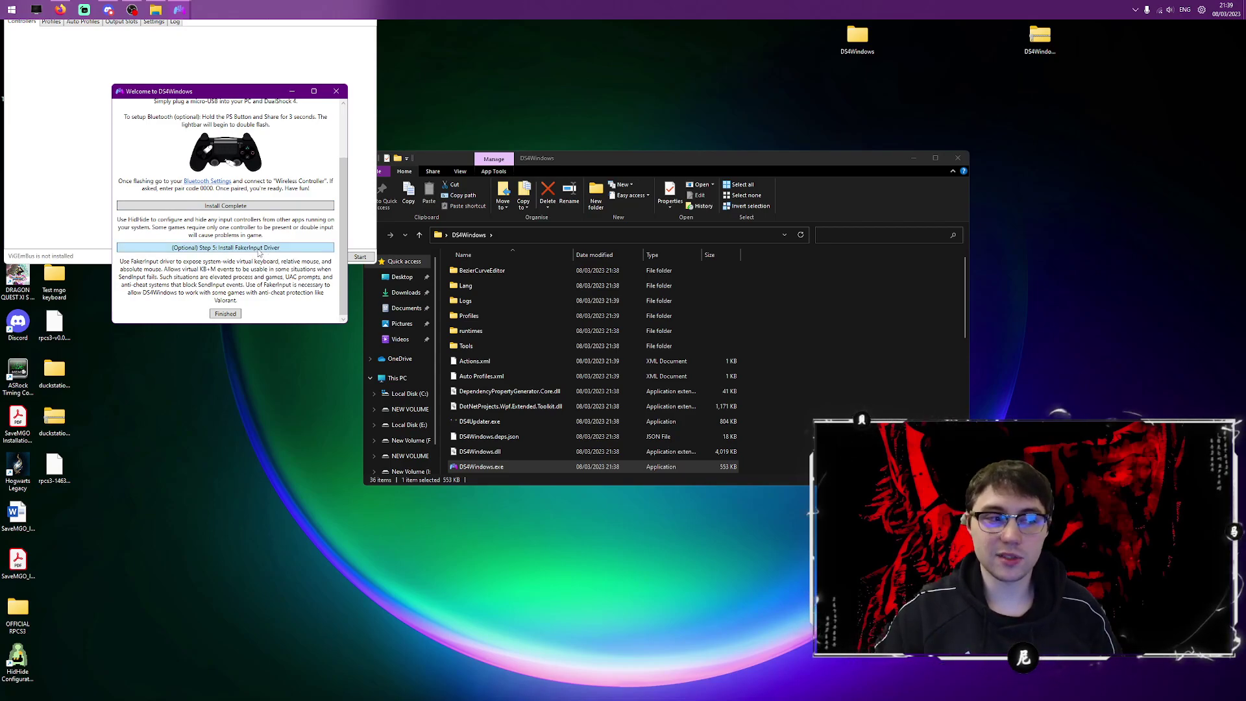
# - Install the FakerInput driver, accepting its license, then click Finished on the welcome guide
pyautogui.click(259, 250)
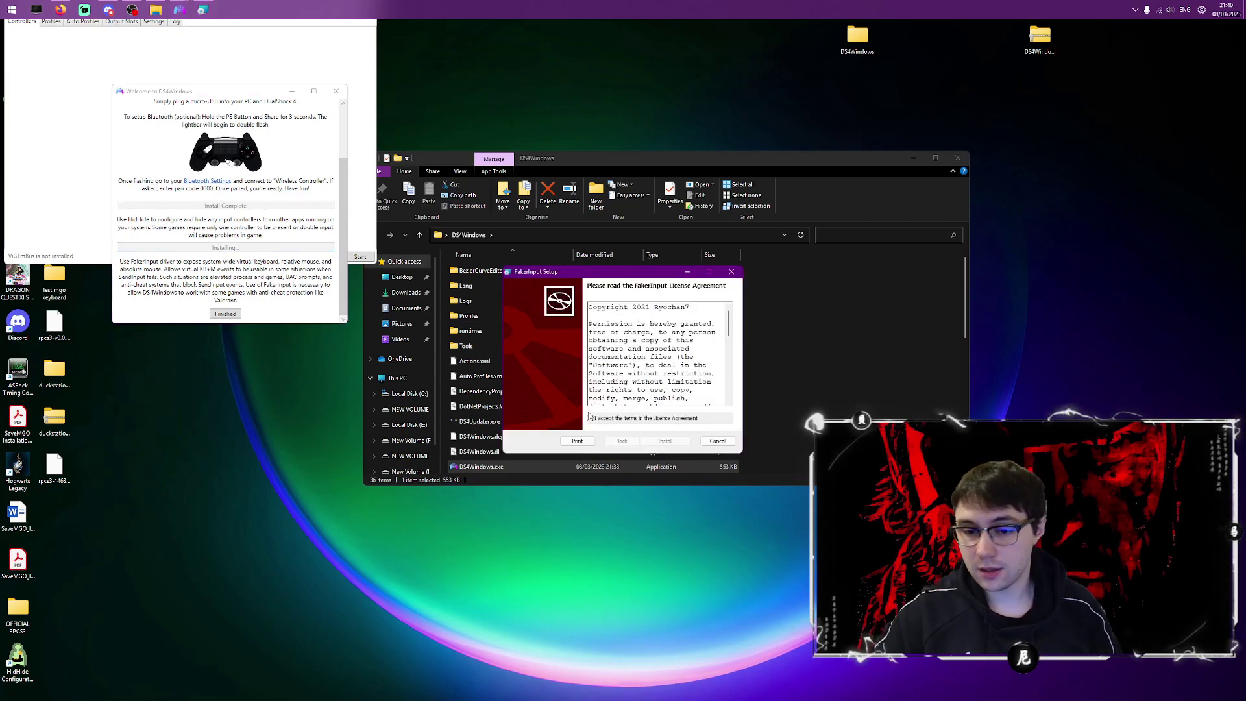
pyautogui.click(590, 418)
pyautogui.click(666, 442)
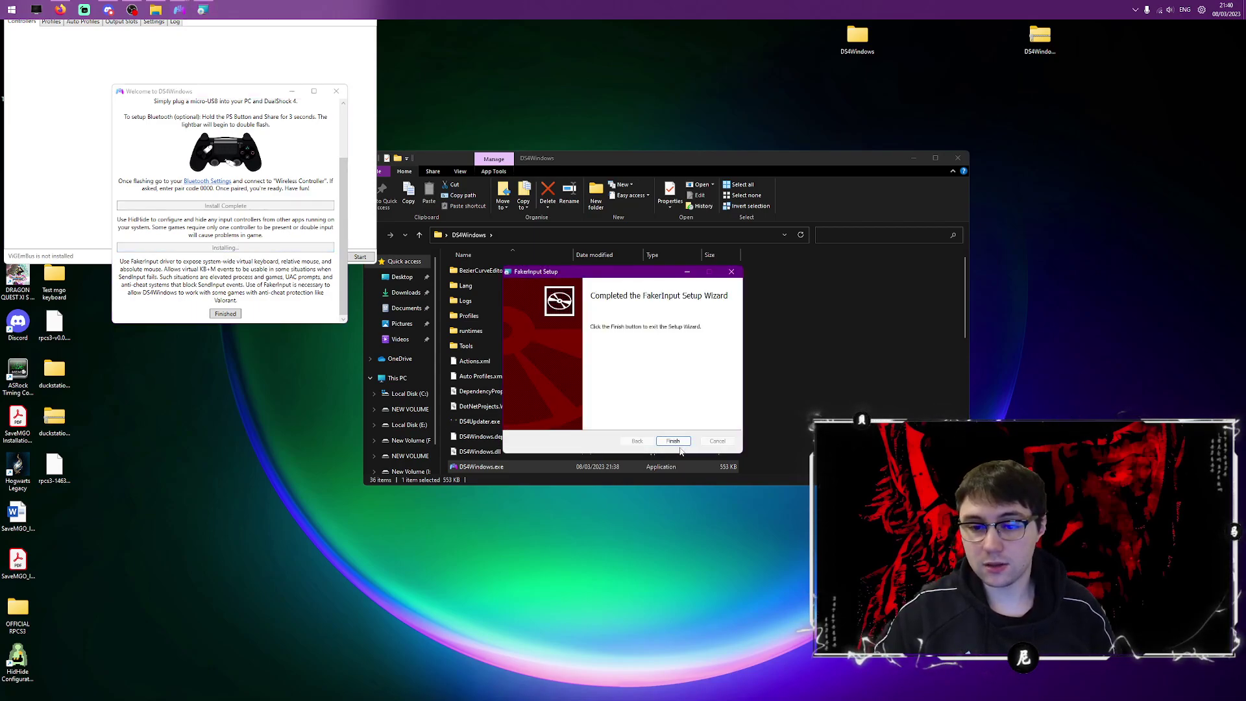
pyautogui.click(678, 444)
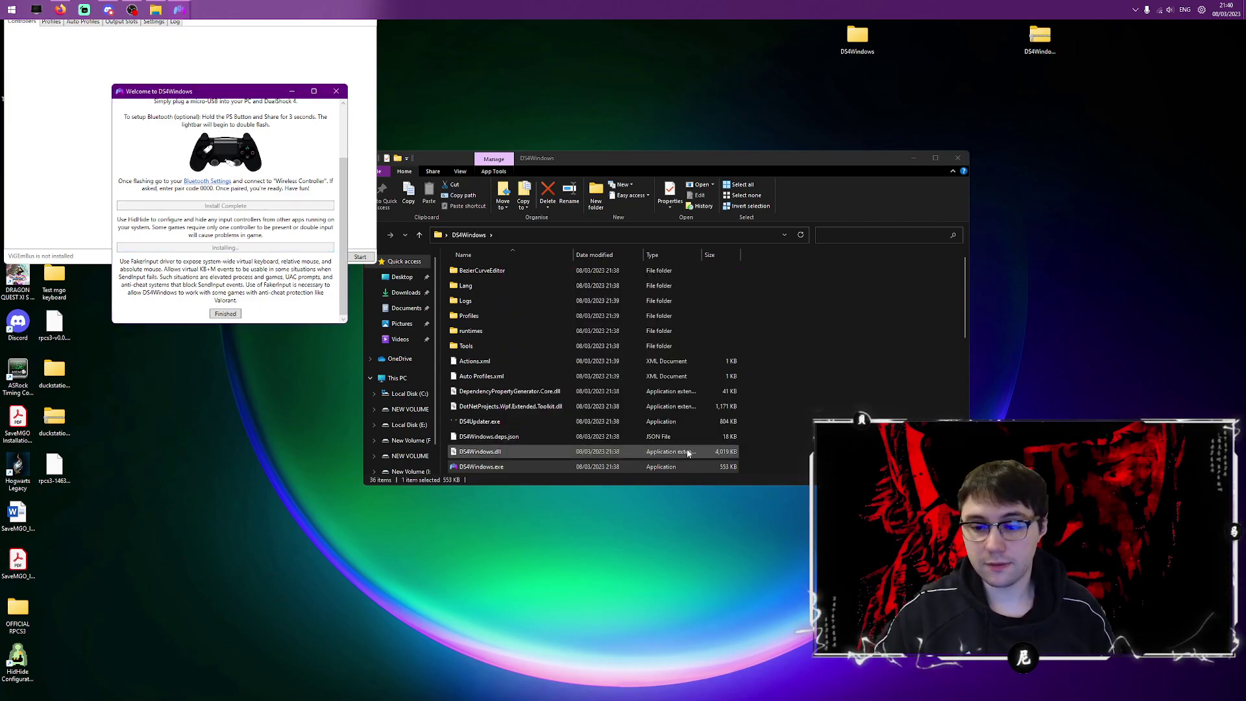
pyautogui.click(225, 314)
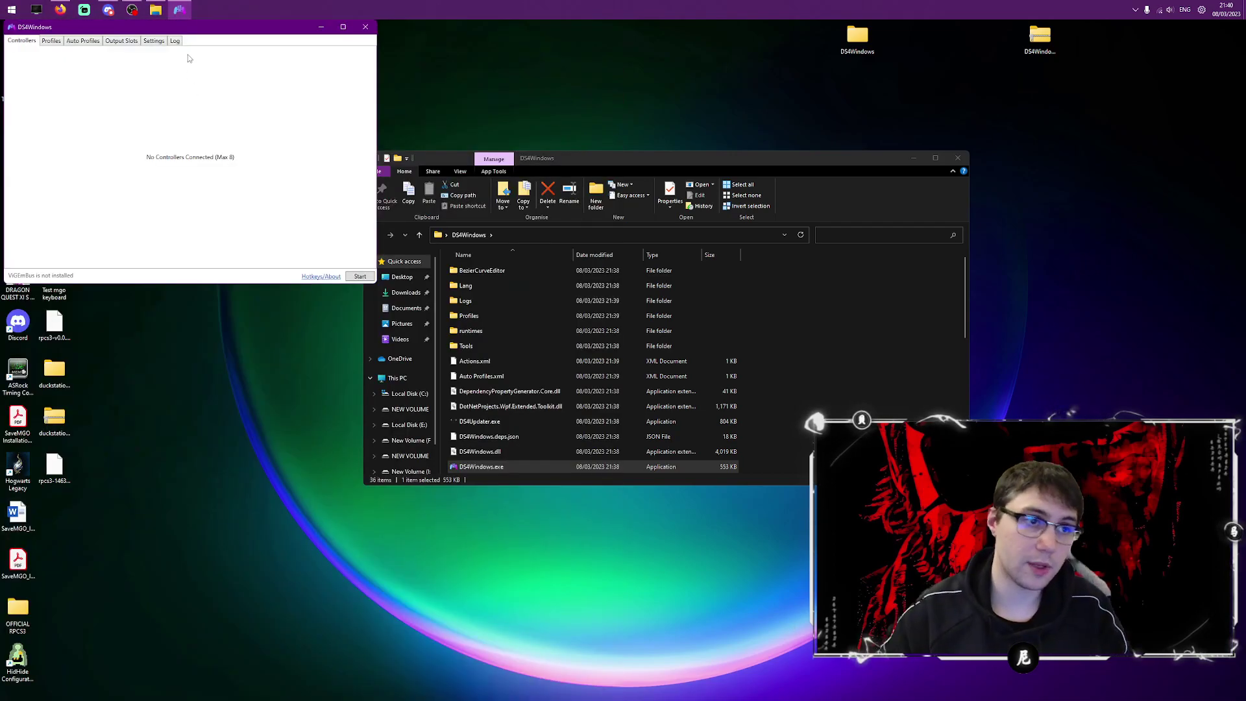
# - Start and then stop DS4Windows controller handling with no controller connected
pyautogui.moveTo(189, 27); pyautogui.dragTo(247, 114)
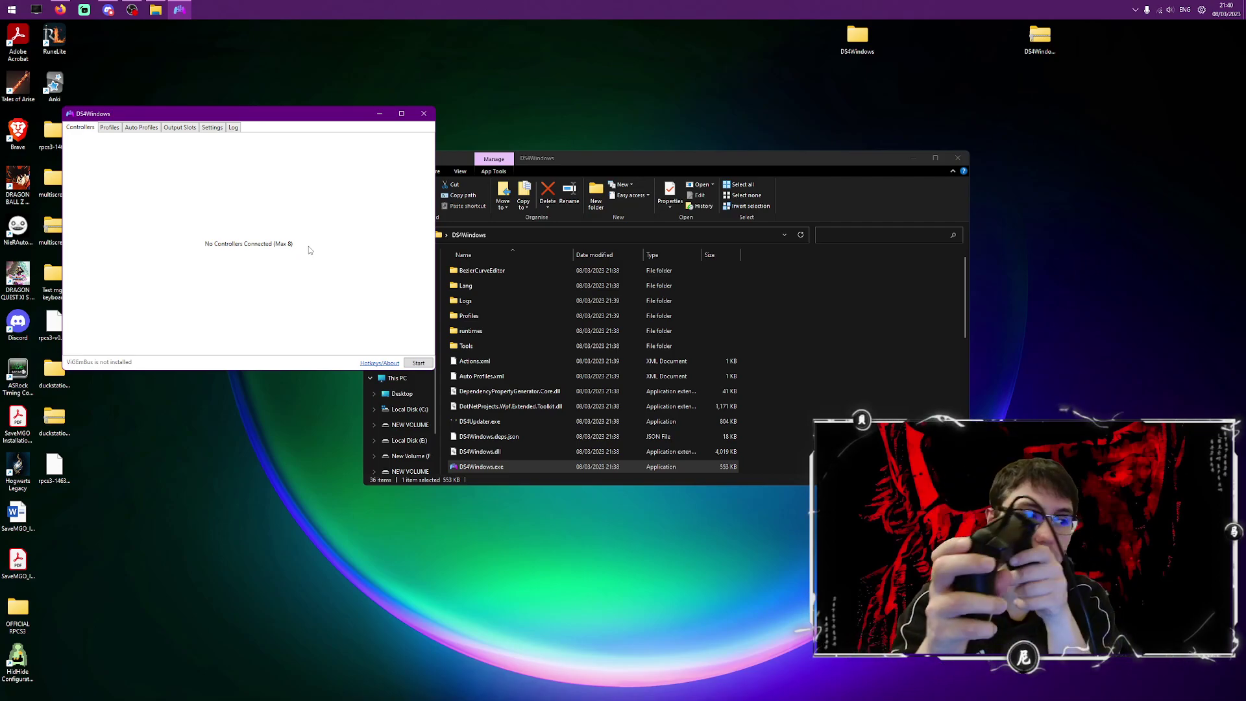
pyautogui.click(417, 363)
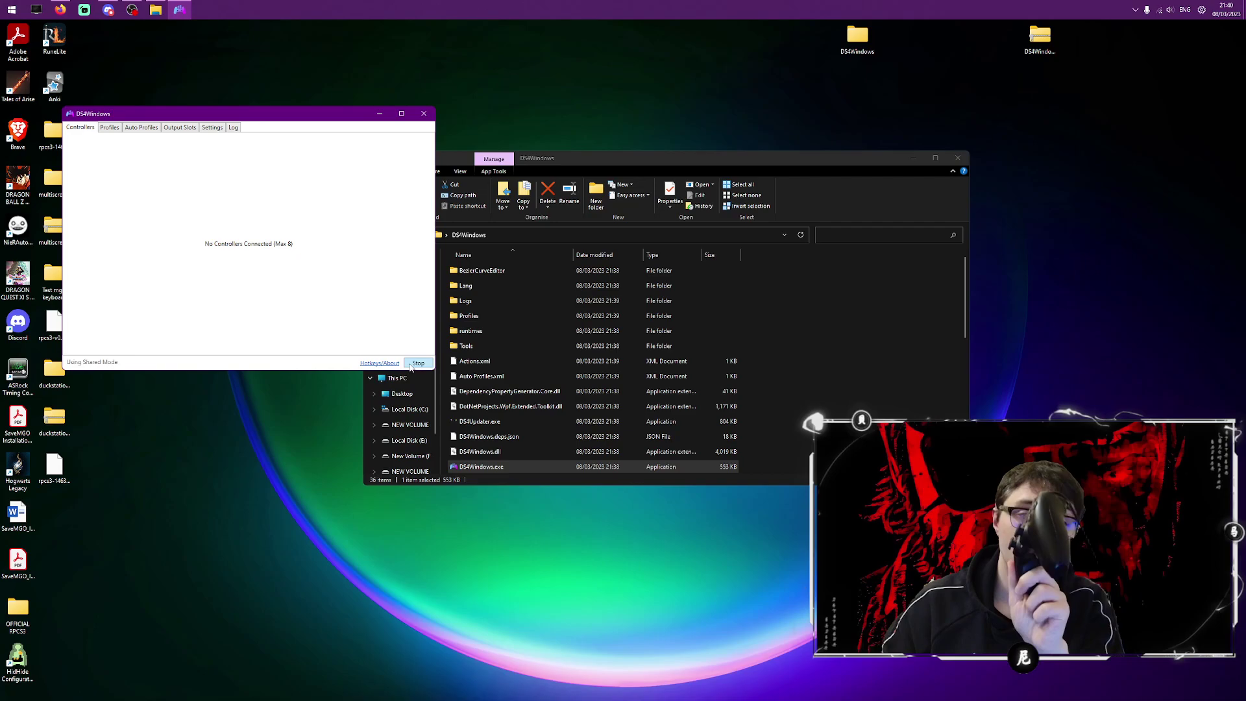
pyautogui.click(412, 365)
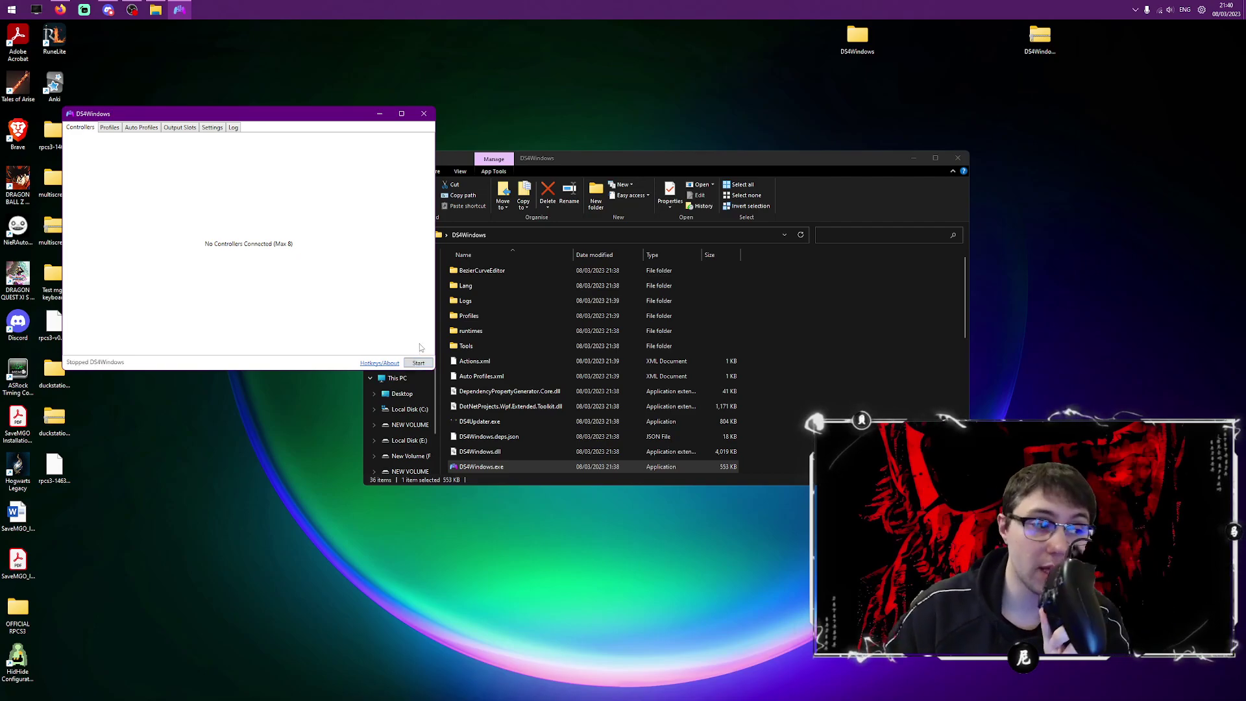
# - Confirm in Controller Type Options that DS4 and DualSense support are enabled, then return to the empty Controllers list
pyautogui.click(221, 129)
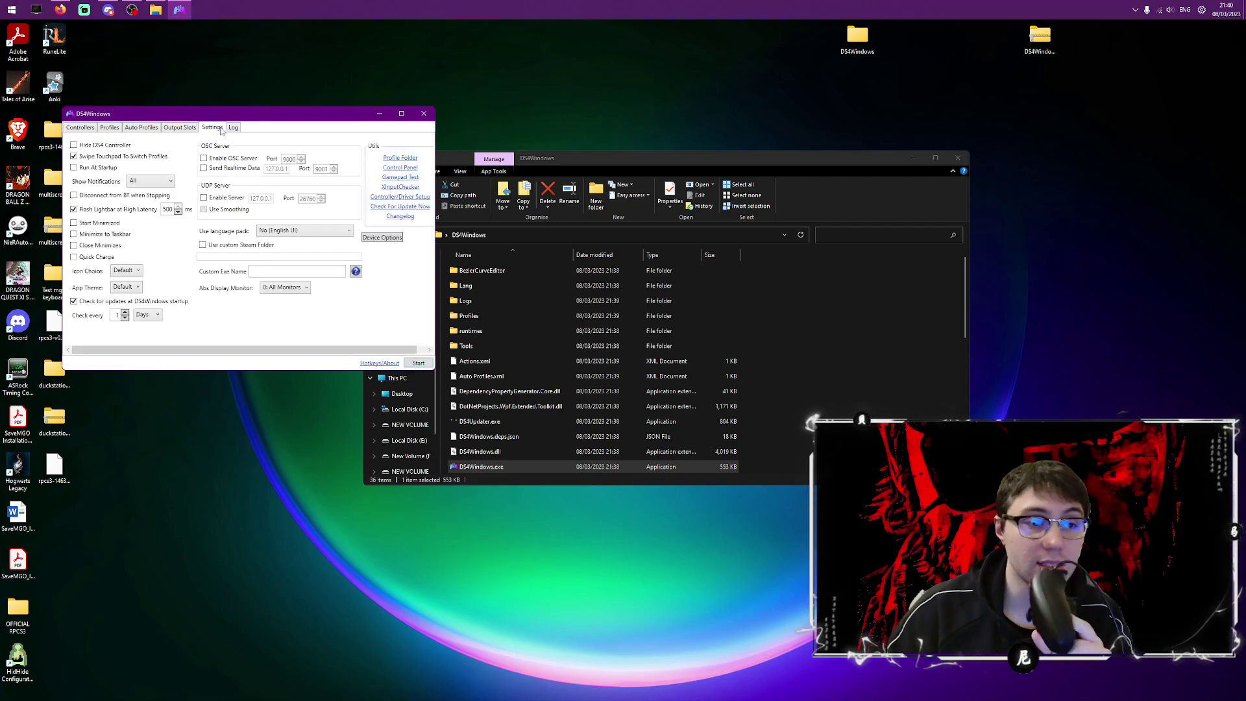
pyautogui.click(382, 238)
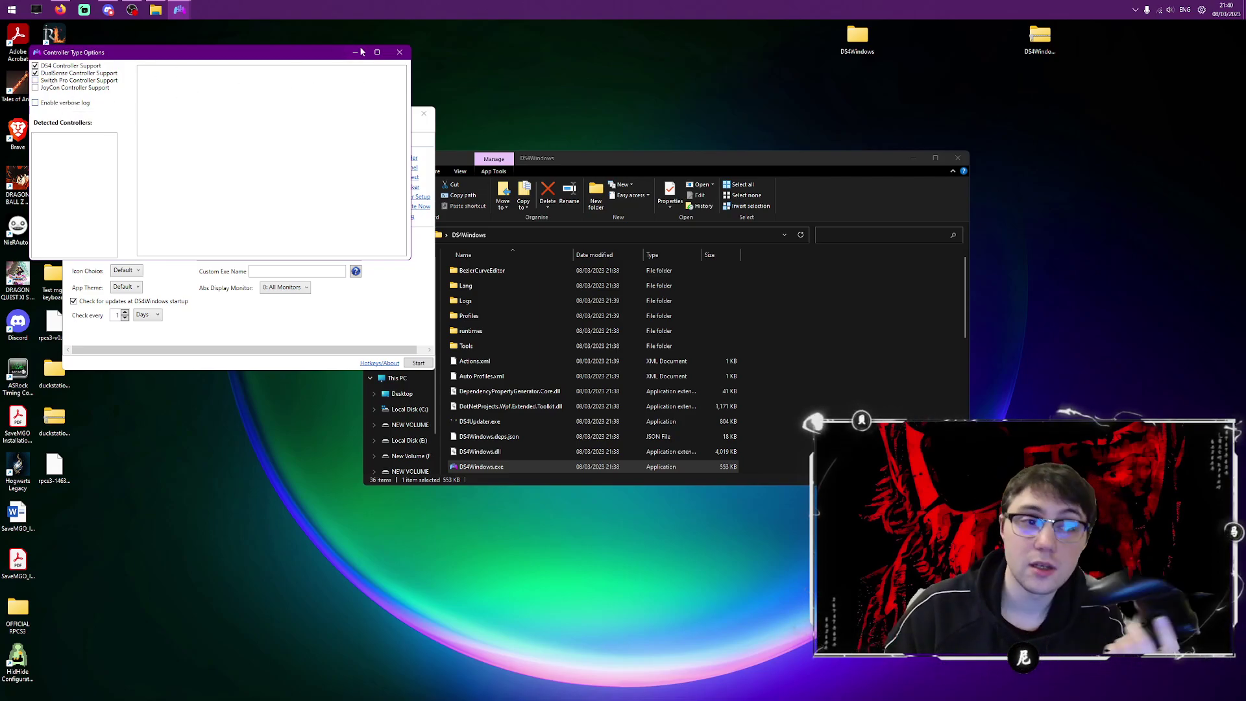
pyautogui.click(400, 53)
pyautogui.click(92, 130)
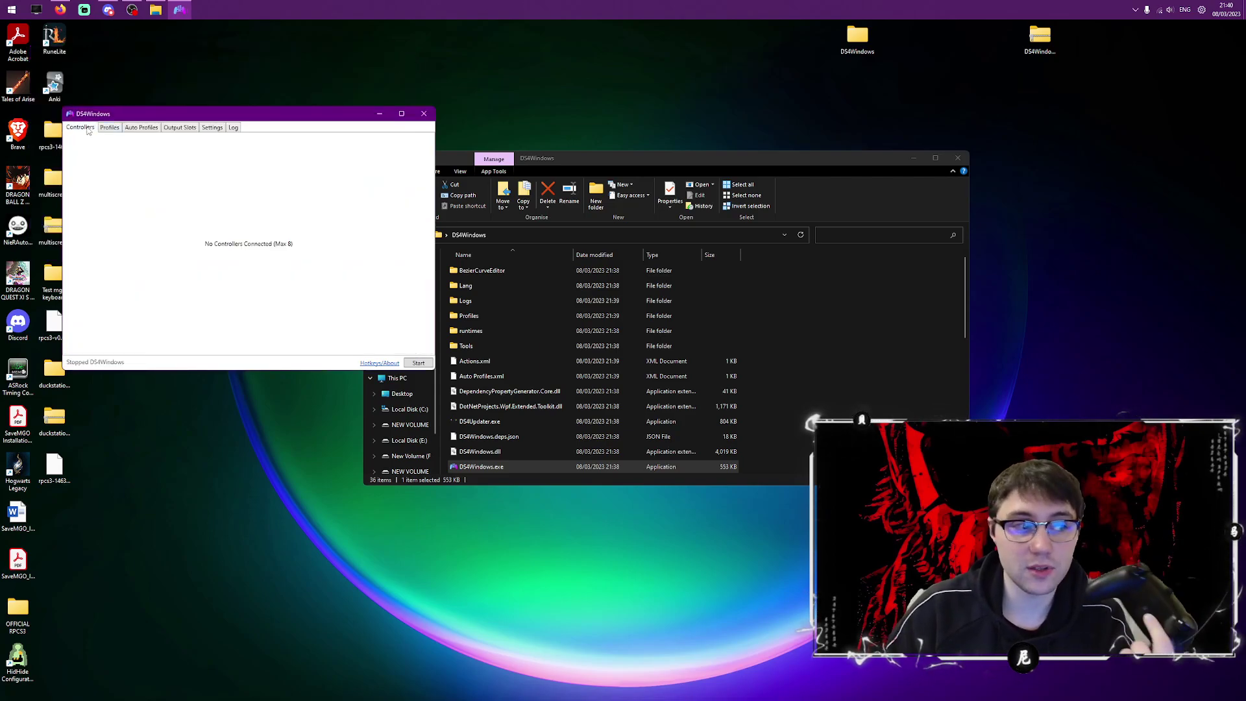
# - Review the Controller/Driver Setup guide, then start DS4Windows so the DualSense appears as Controller 1 on the Default profile
pyautogui.click(424, 365)
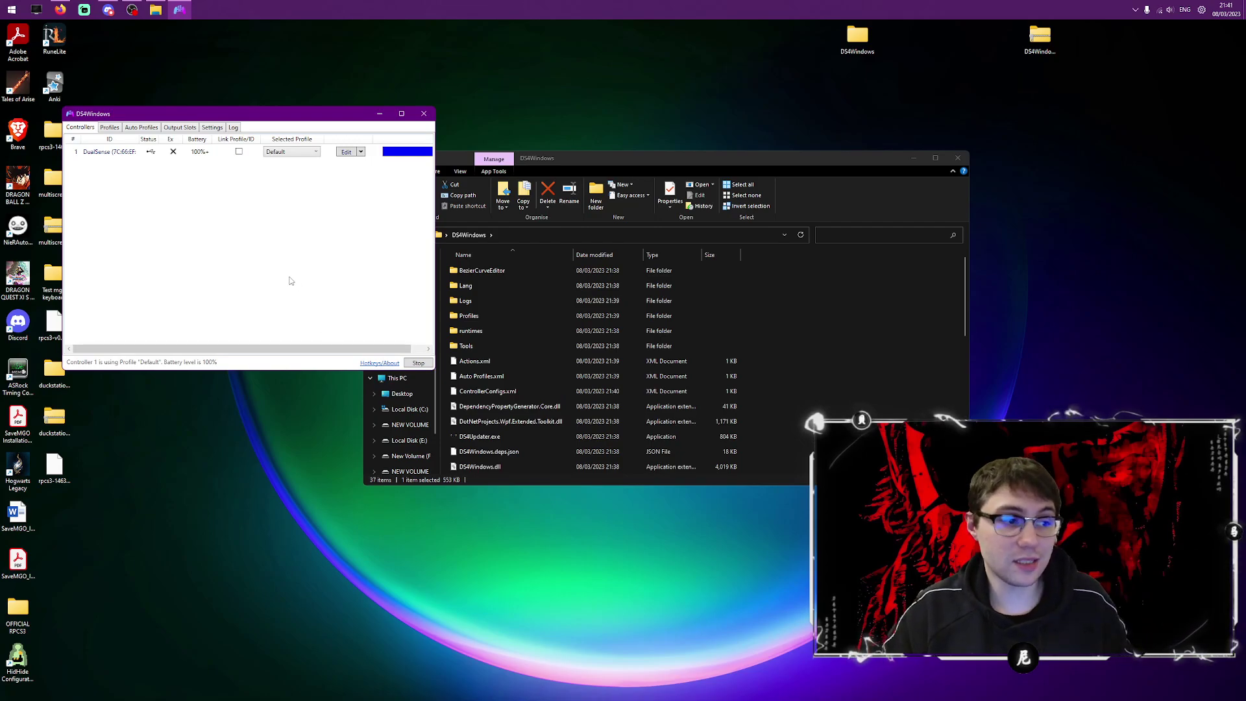
pyautogui.click(214, 128)
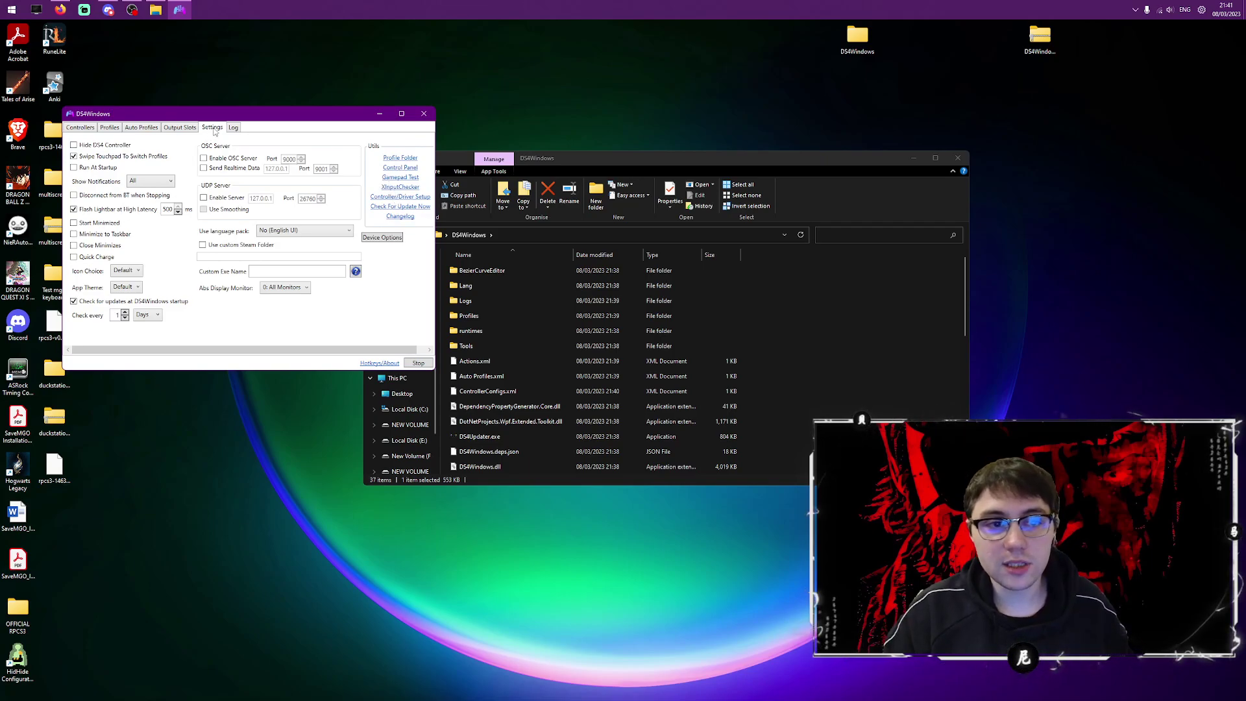
pyautogui.click(411, 201)
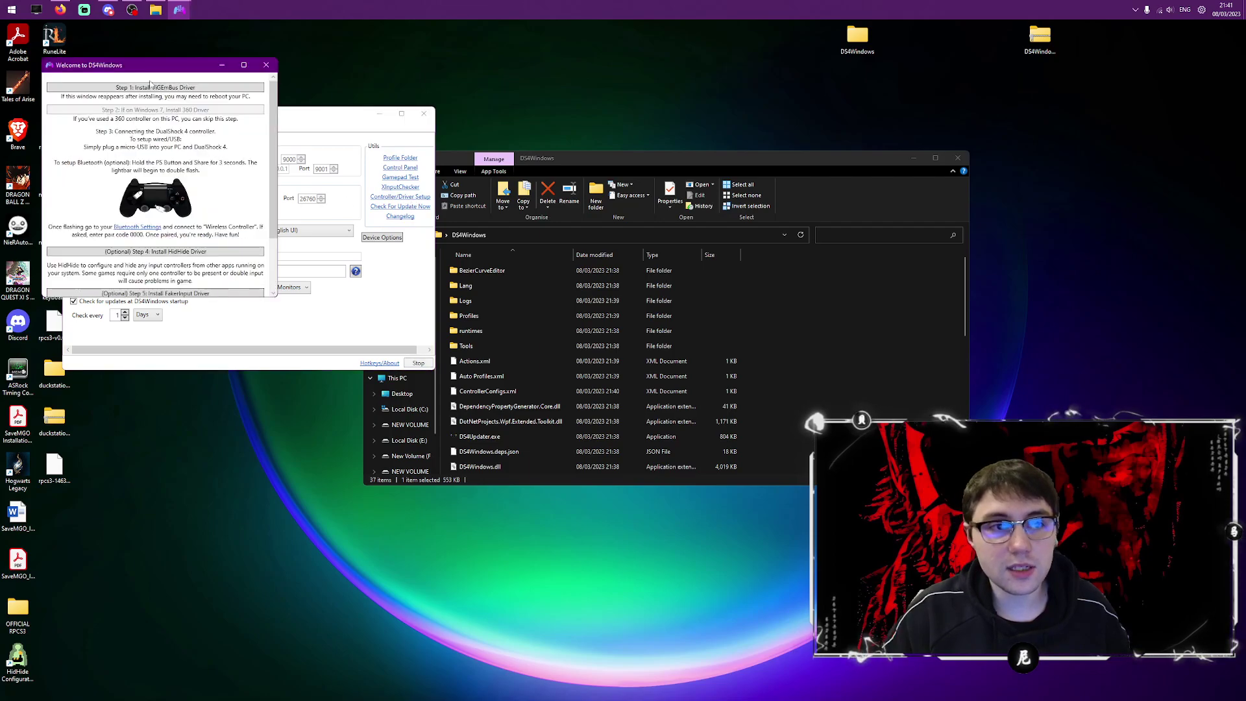
pyautogui.scroll(-3, 160, 113)
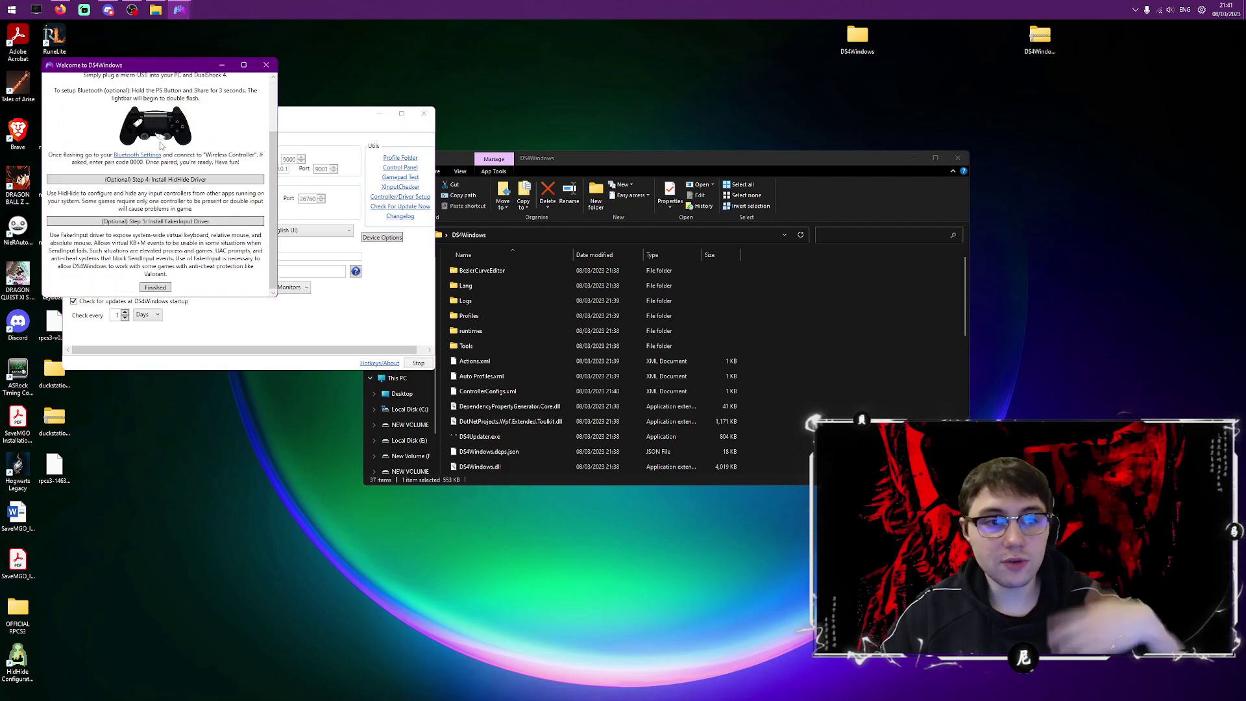
pyautogui.scroll(3, 161, 140)
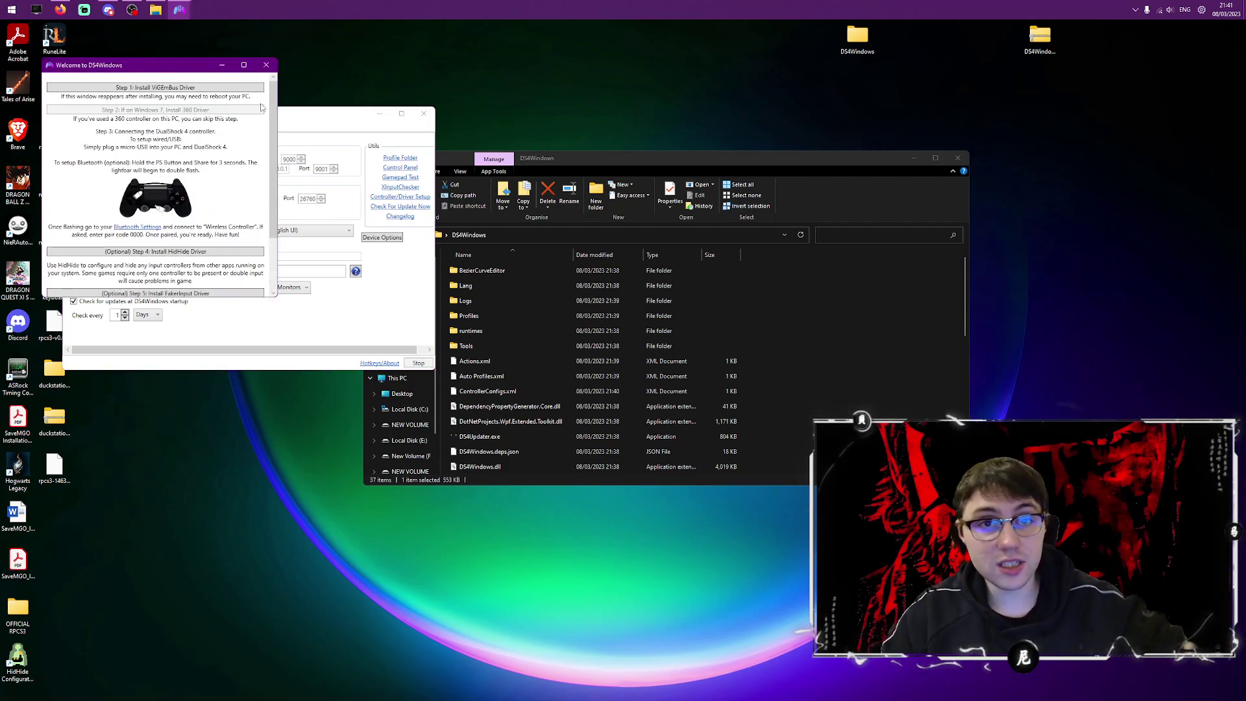
pyautogui.click(266, 65)
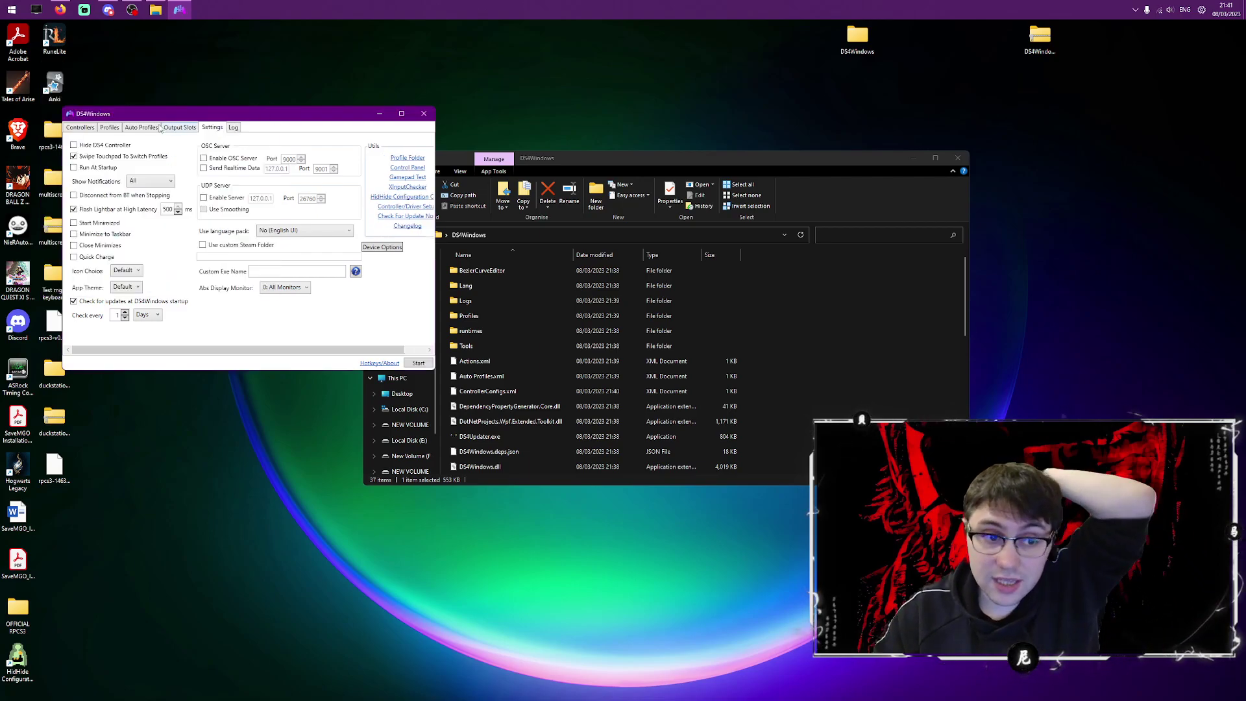
pyautogui.click(88, 128)
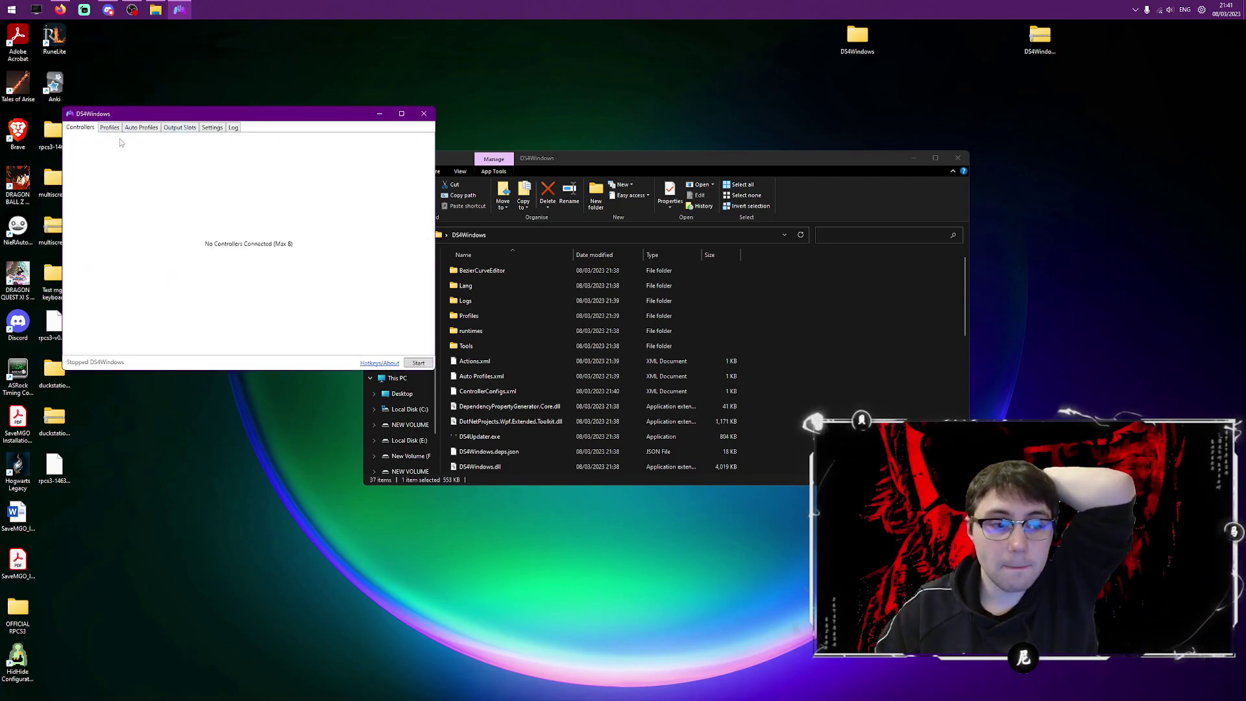
pyautogui.click(412, 366)
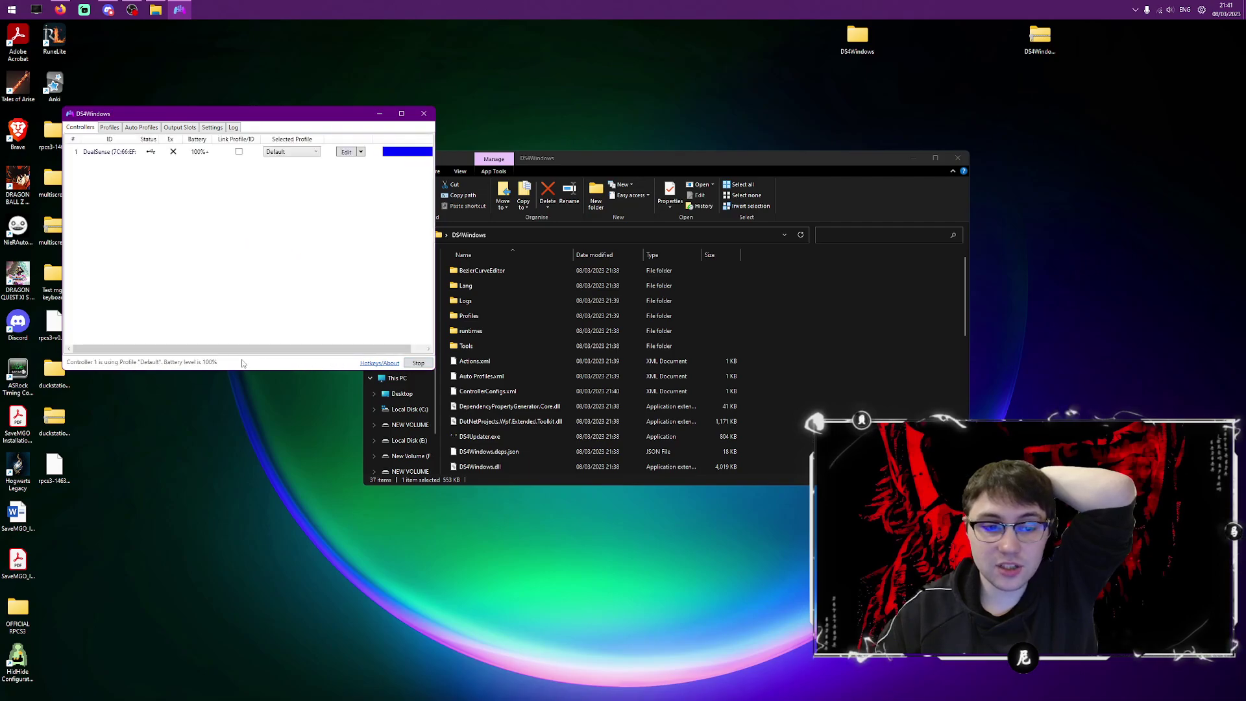
# - Edit the DualSense's Default profile and set the touchpad Output Mode to Passthru
pyautogui.click(352, 153)
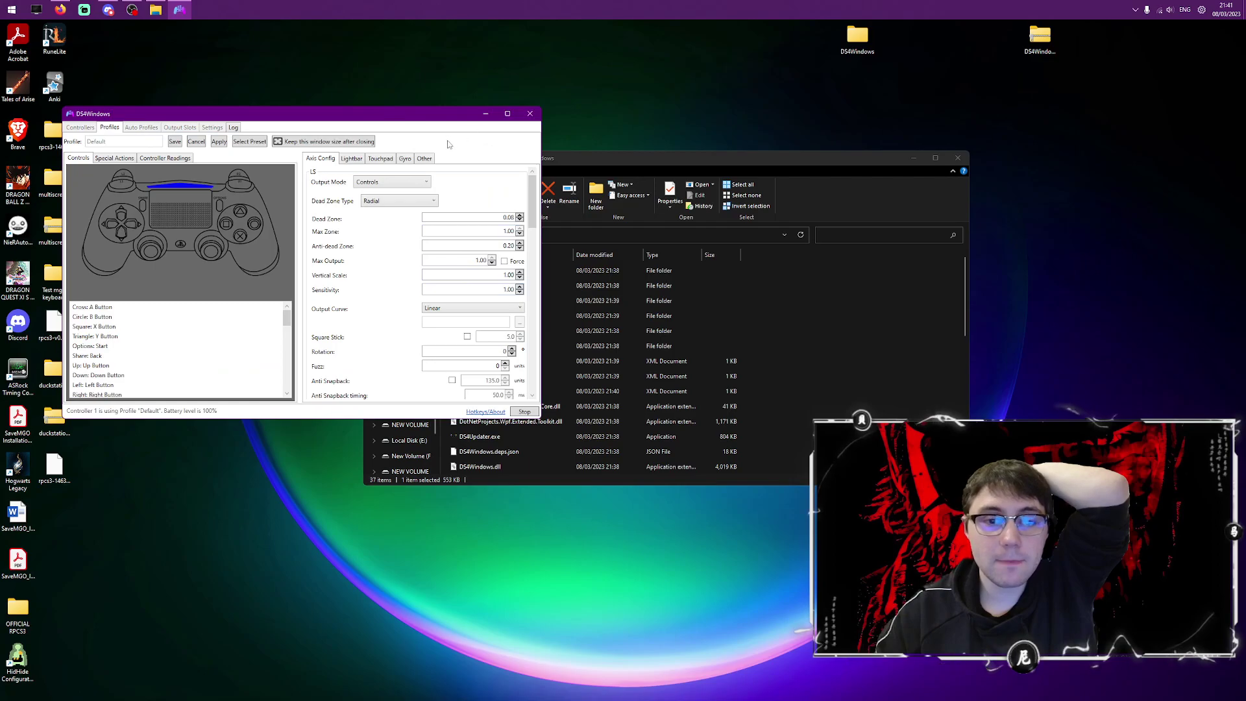
pyautogui.scroll(-3, 356, 246)
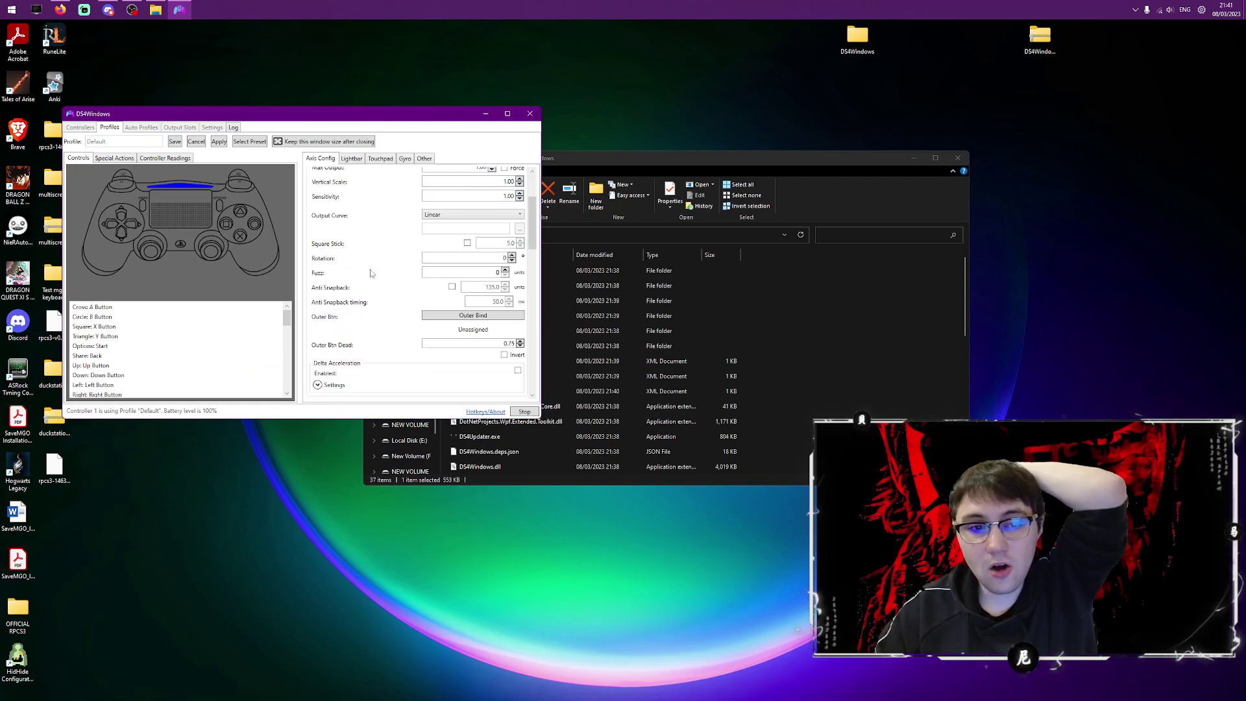
pyautogui.scroll(3, 373, 268)
pyautogui.click(380, 159)
pyautogui.click(378, 177)
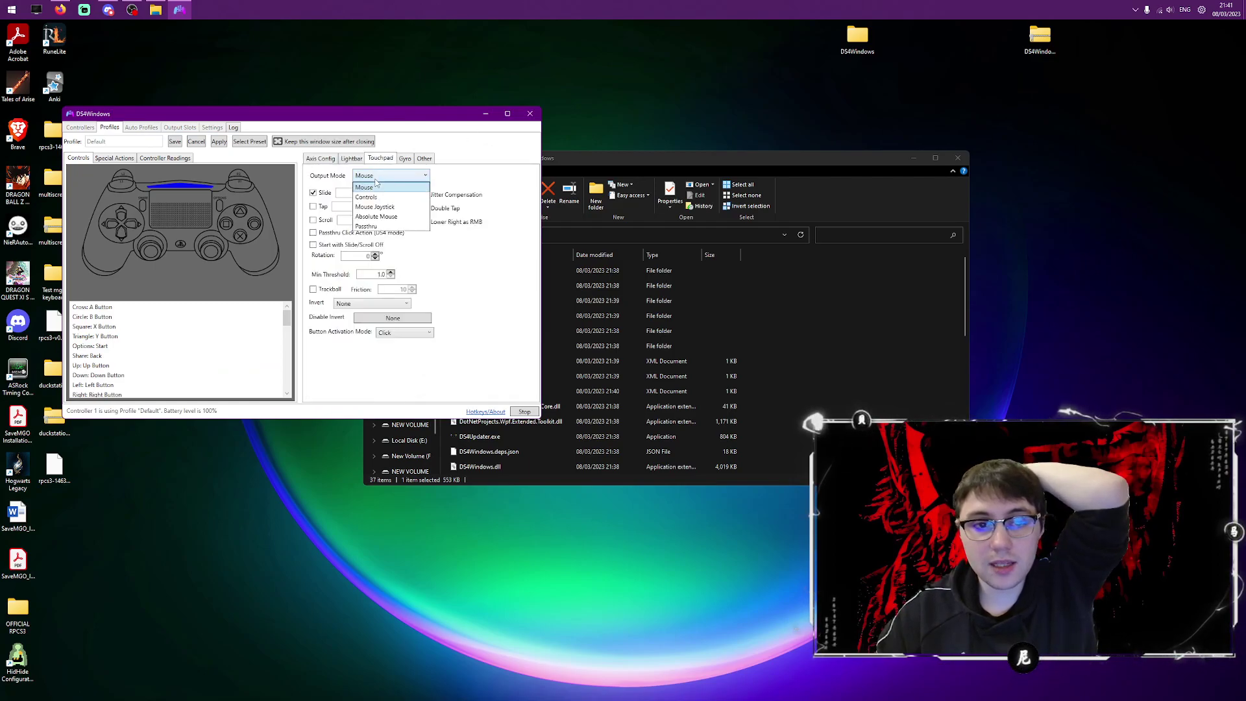
pyautogui.click(384, 228)
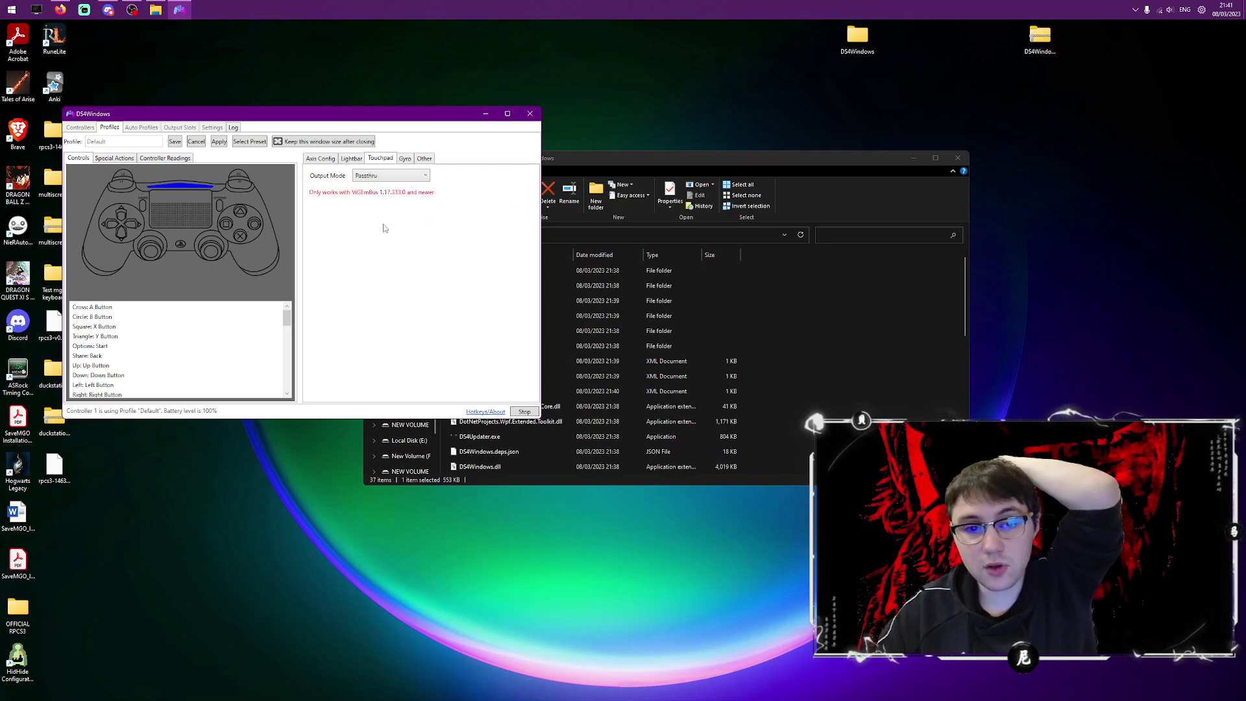
pyautogui.click(385, 181)
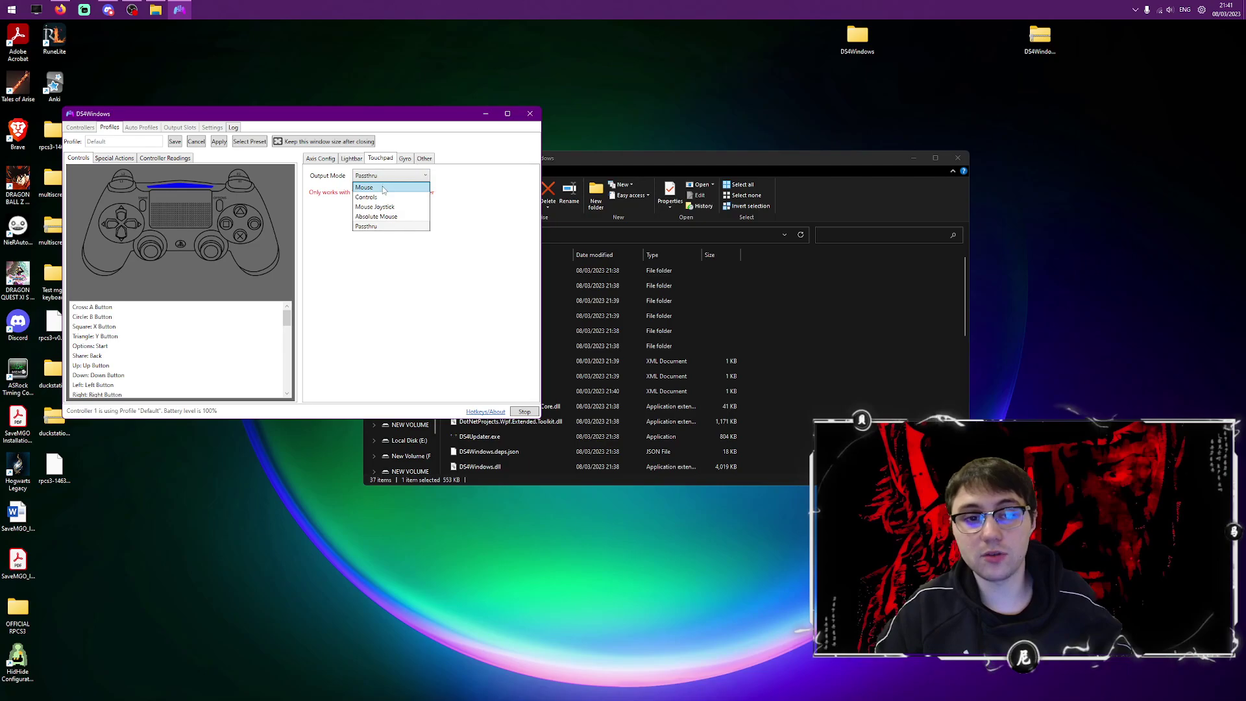
pyautogui.click(383, 206)
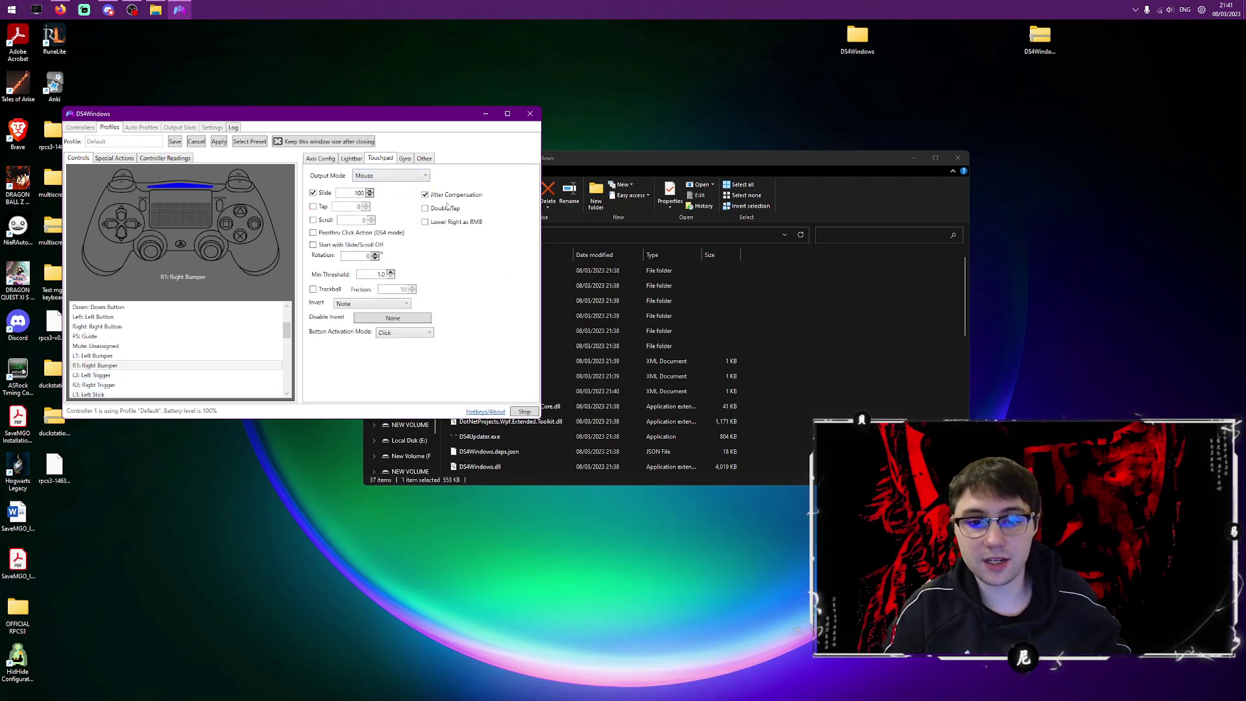
pyautogui.click(393, 176)
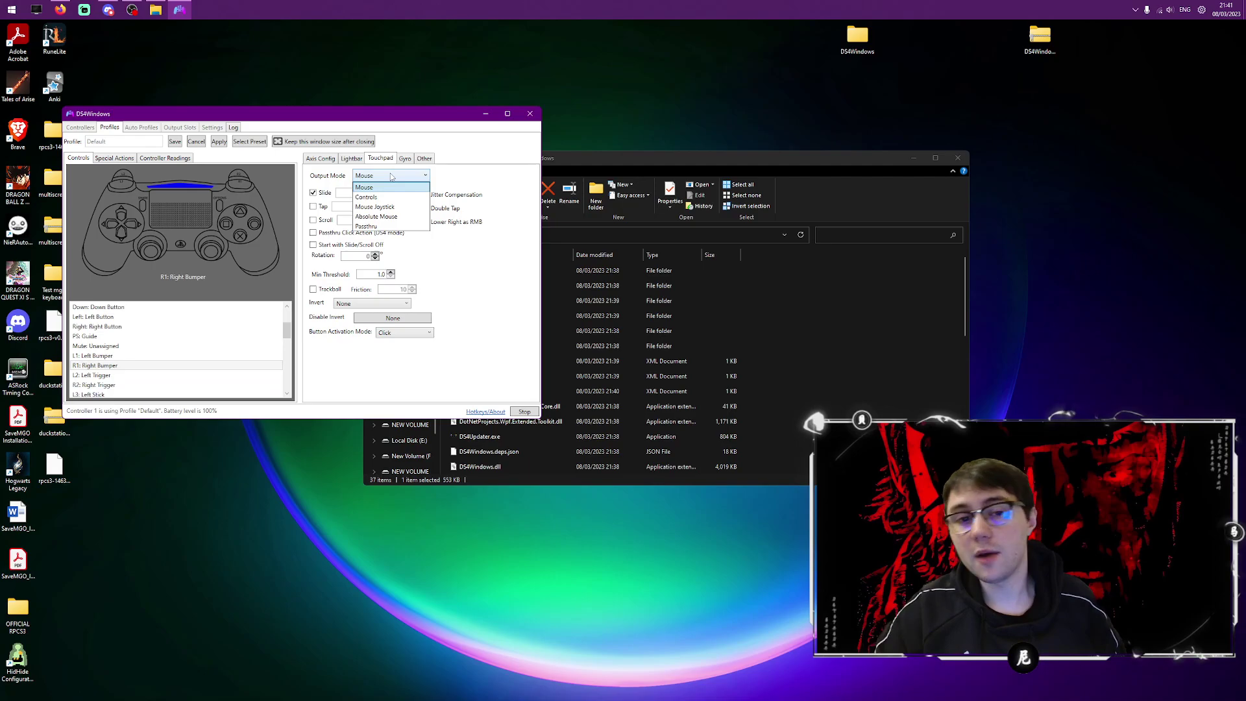
pyautogui.click(383, 229)
# - Set the emulated controller to Xbox 360 and save the Default profile
pyautogui.click(405, 159)
pyautogui.click(424, 159)
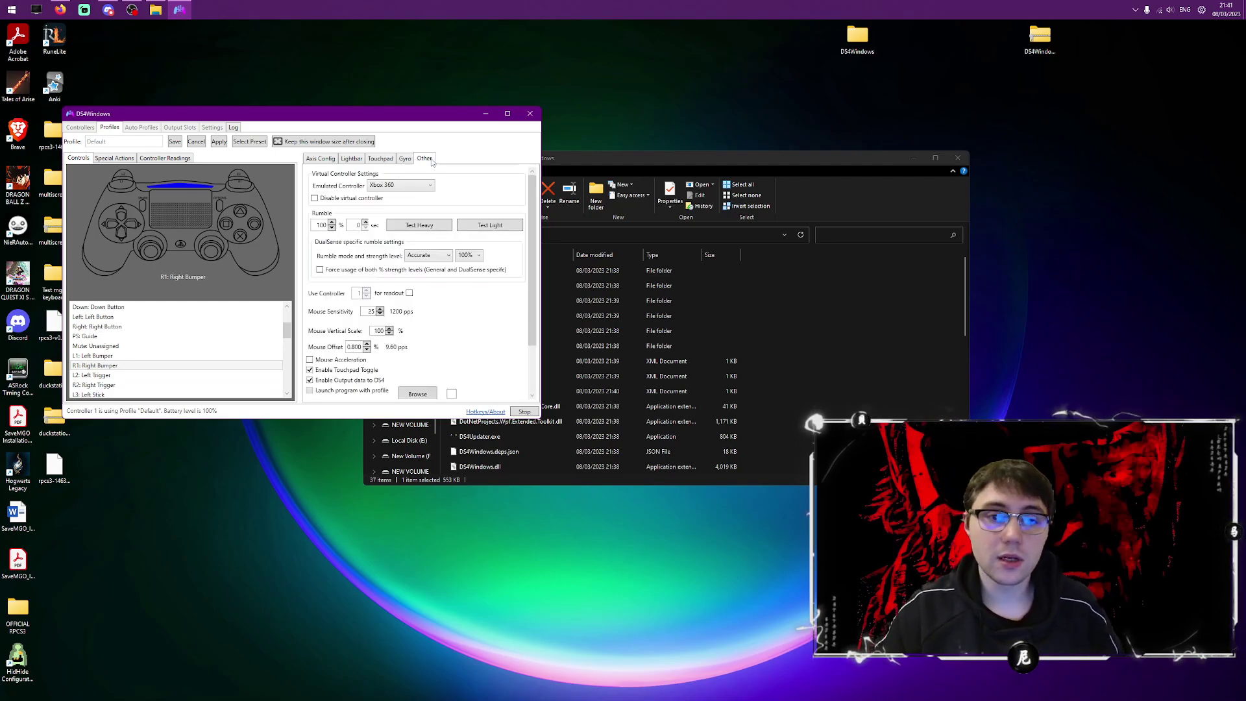
pyautogui.click(399, 186)
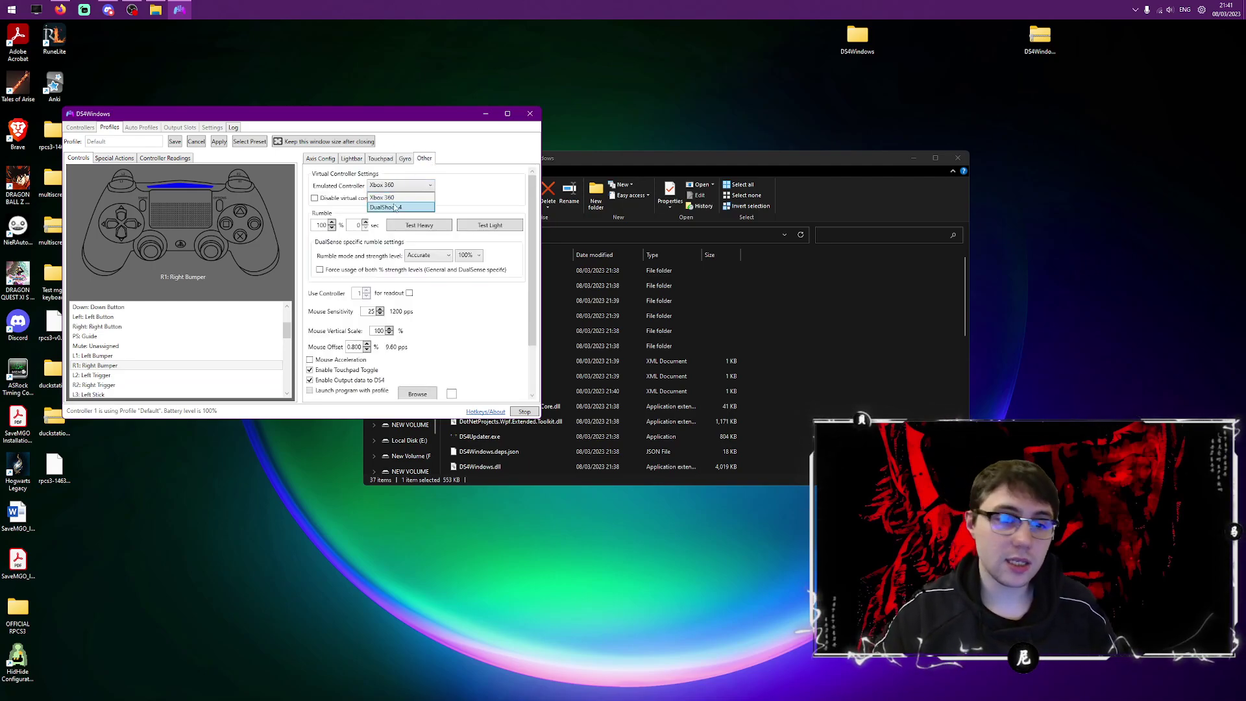
pyautogui.click(394, 198)
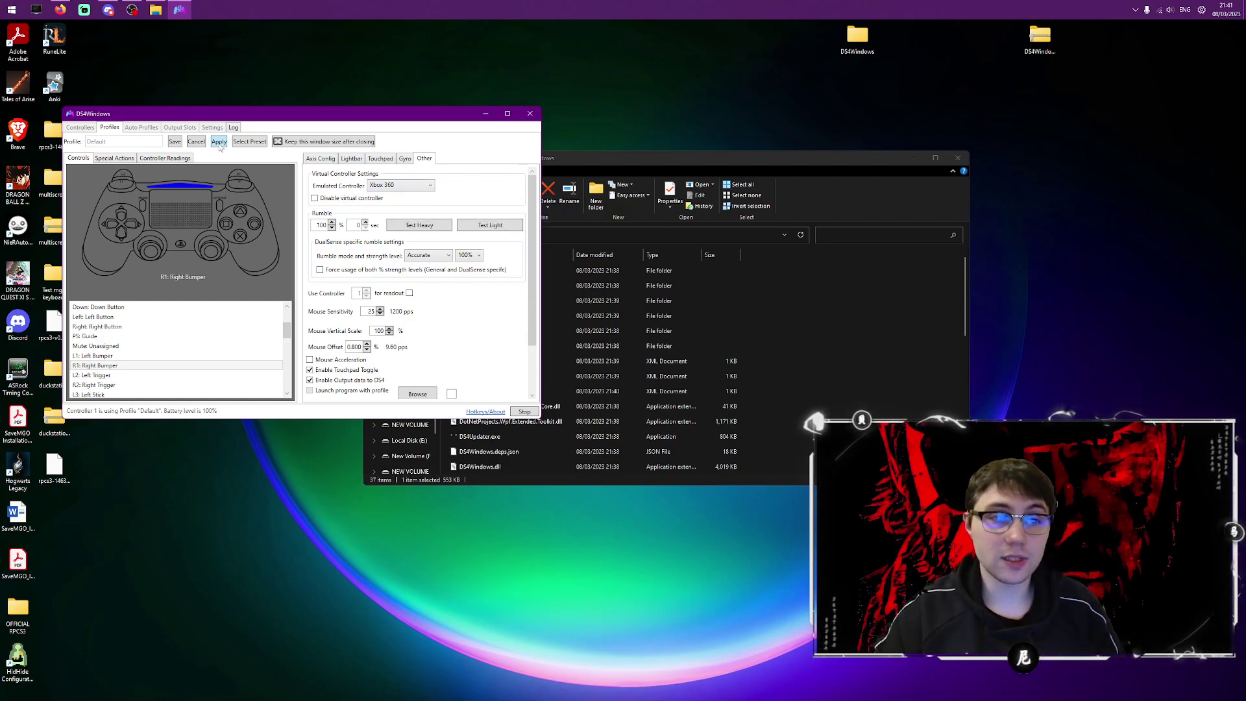
pyautogui.click(176, 142)
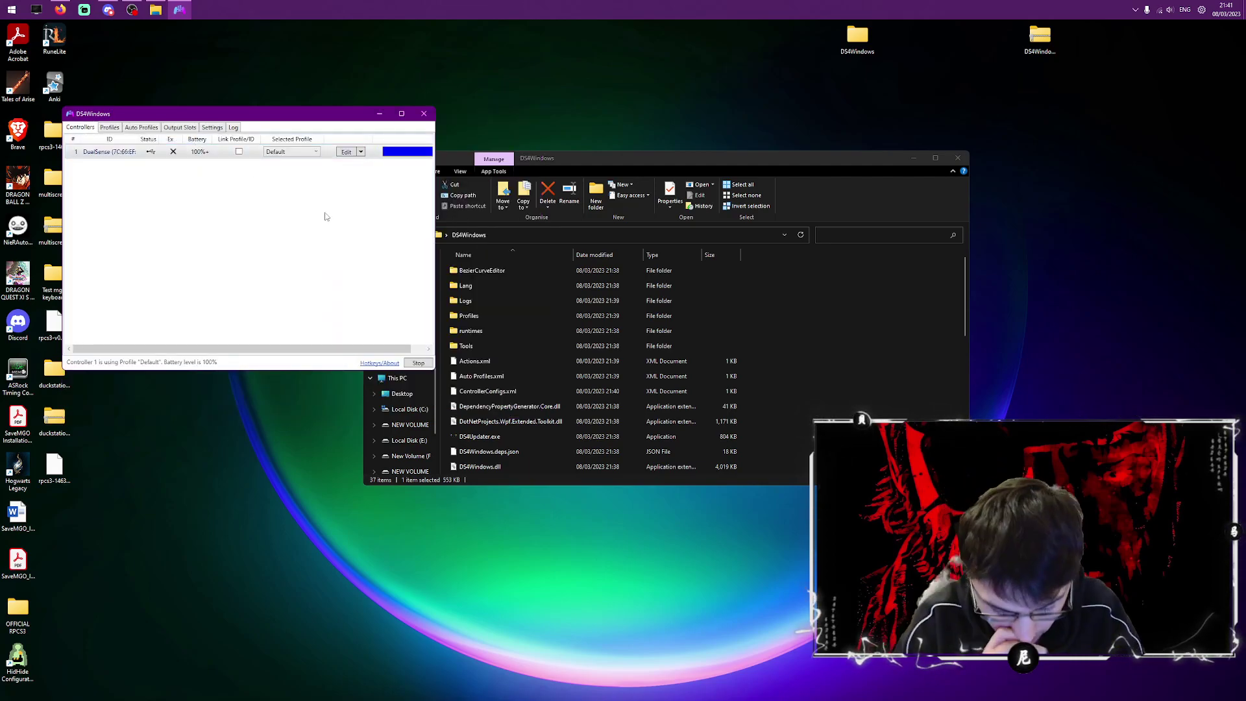
# - Open the Emulation folder from Start search, go into MGO2PC, and launch rpcs3.exe
pyautogui.press('super')
pyautogui.write('emulation.lnk')
pyautogui.press('Return')
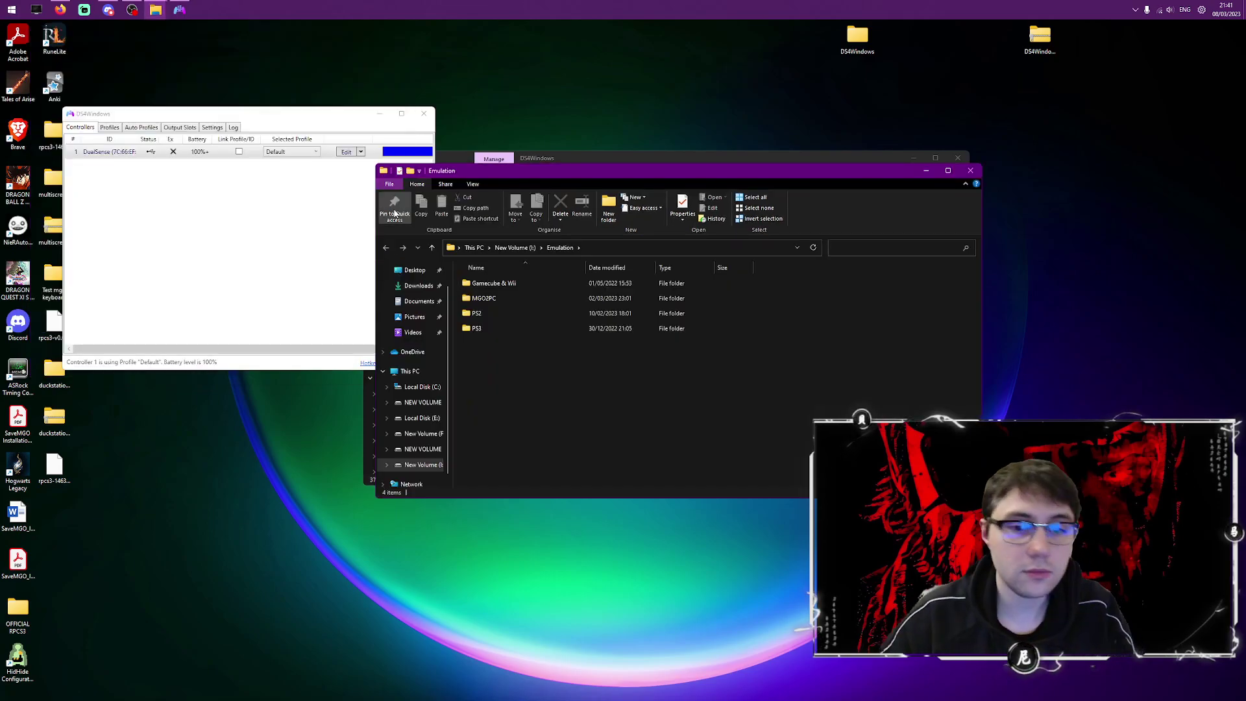
pyautogui.doubleClick(504, 300)
pyautogui.scroll(-8, 519, 318)
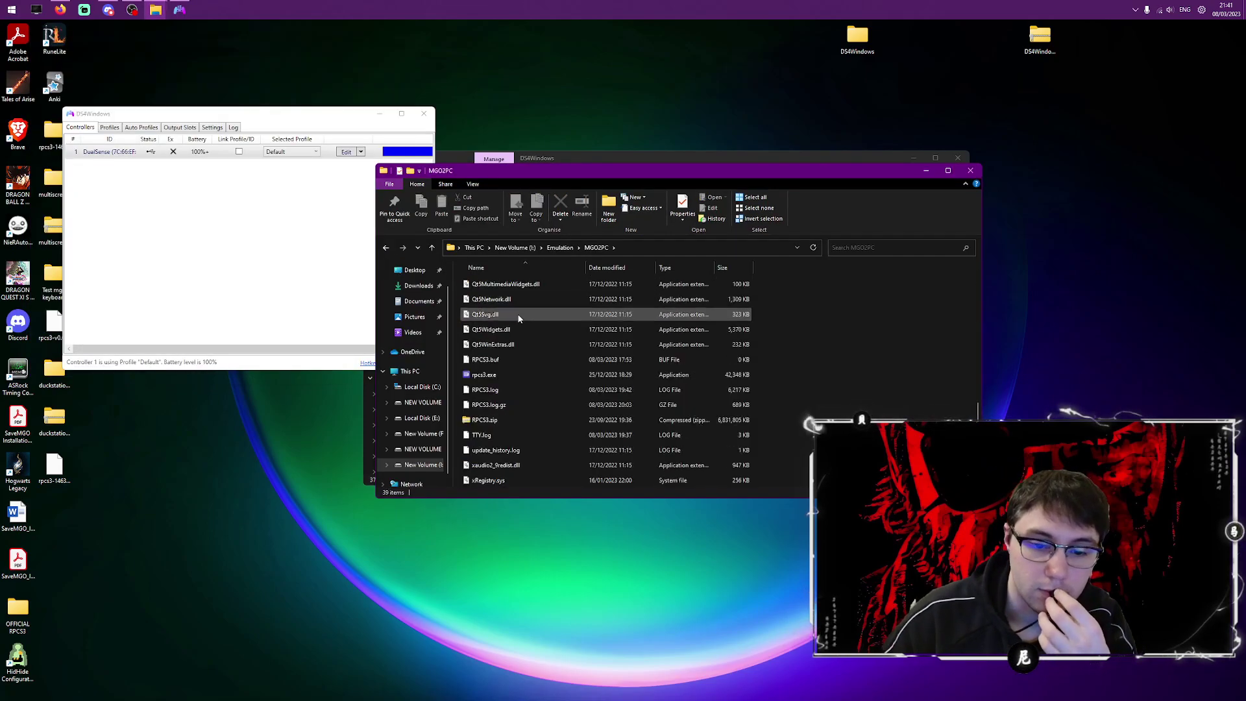
pyautogui.scroll(8, 517, 324)
pyautogui.scroll(-6, 510, 365)
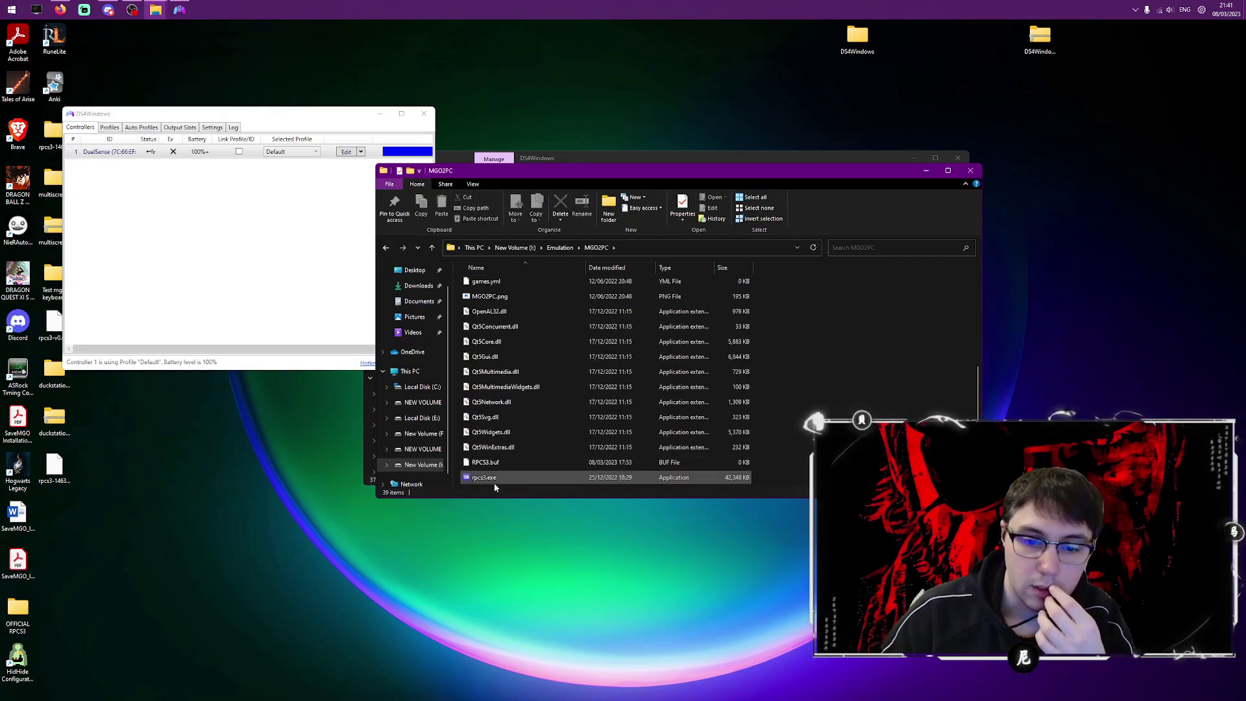
pyautogui.doubleClick(493, 482)
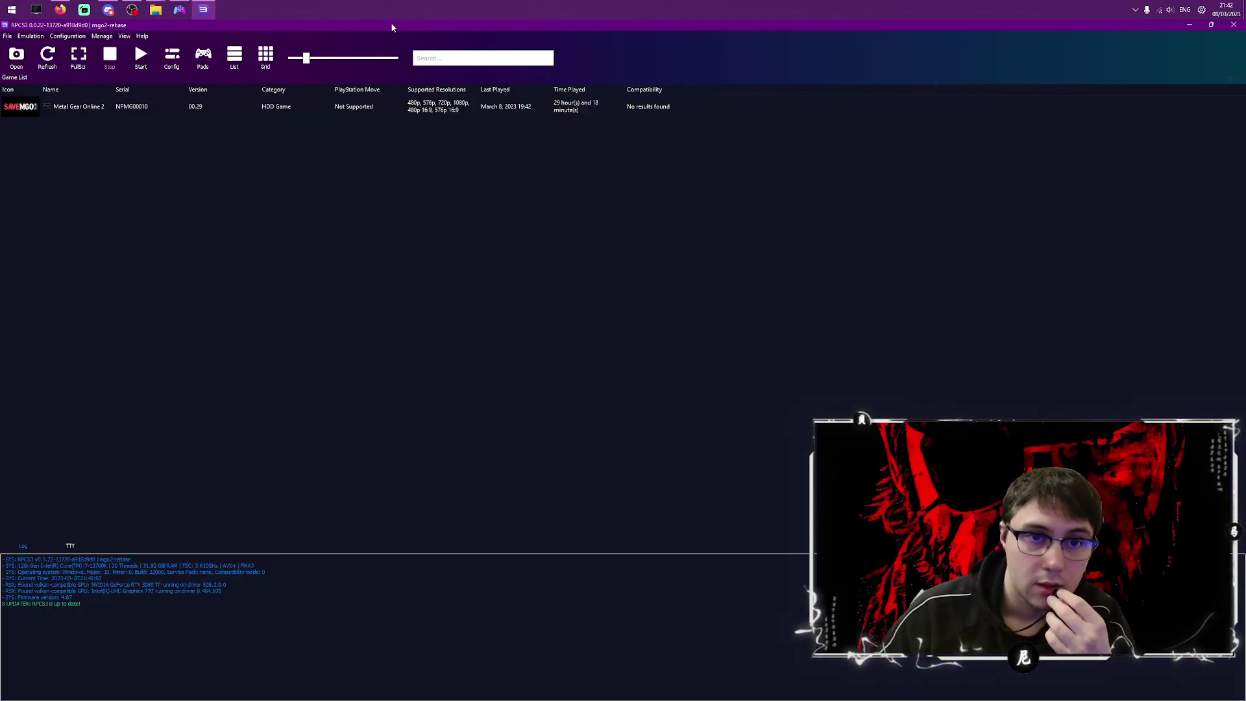
# - In RPCS3 Pads, give Player 1 the XInput handler with XInput Pad #1 and a 1.25 left-stick multiplier
pyautogui.moveTo(392, 27); pyautogui.dragTo(672, 117)
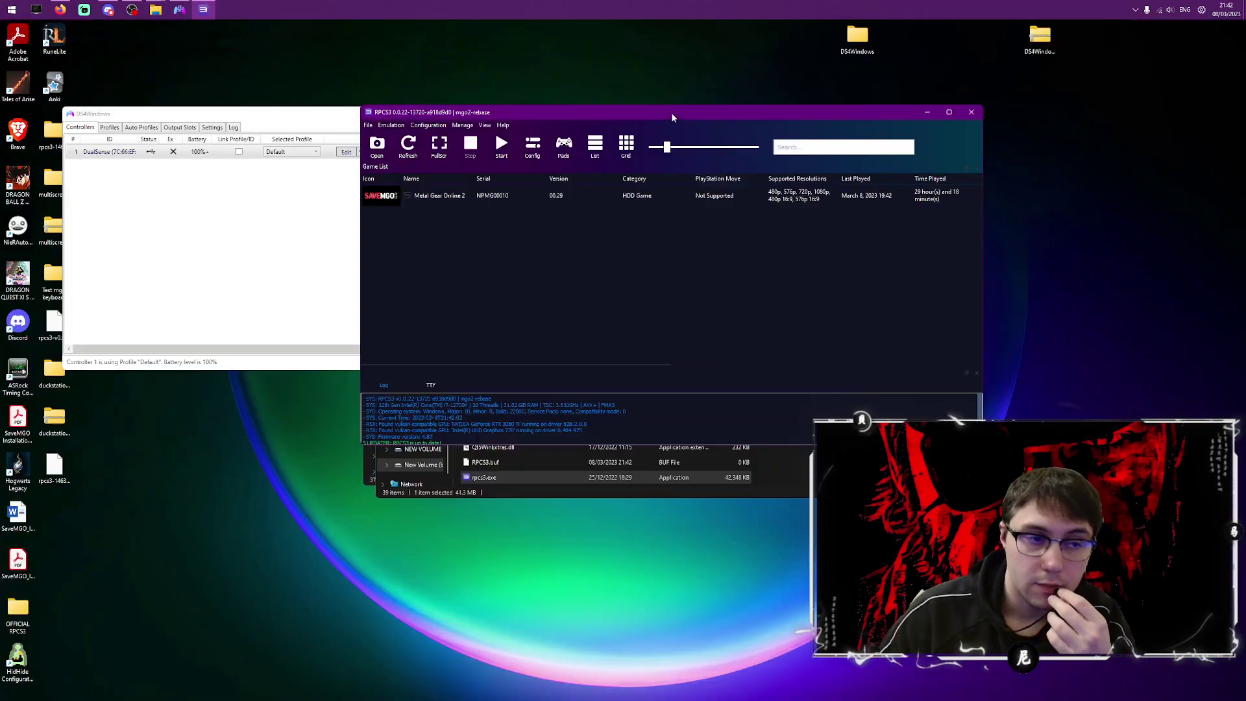
pyautogui.click(564, 154)
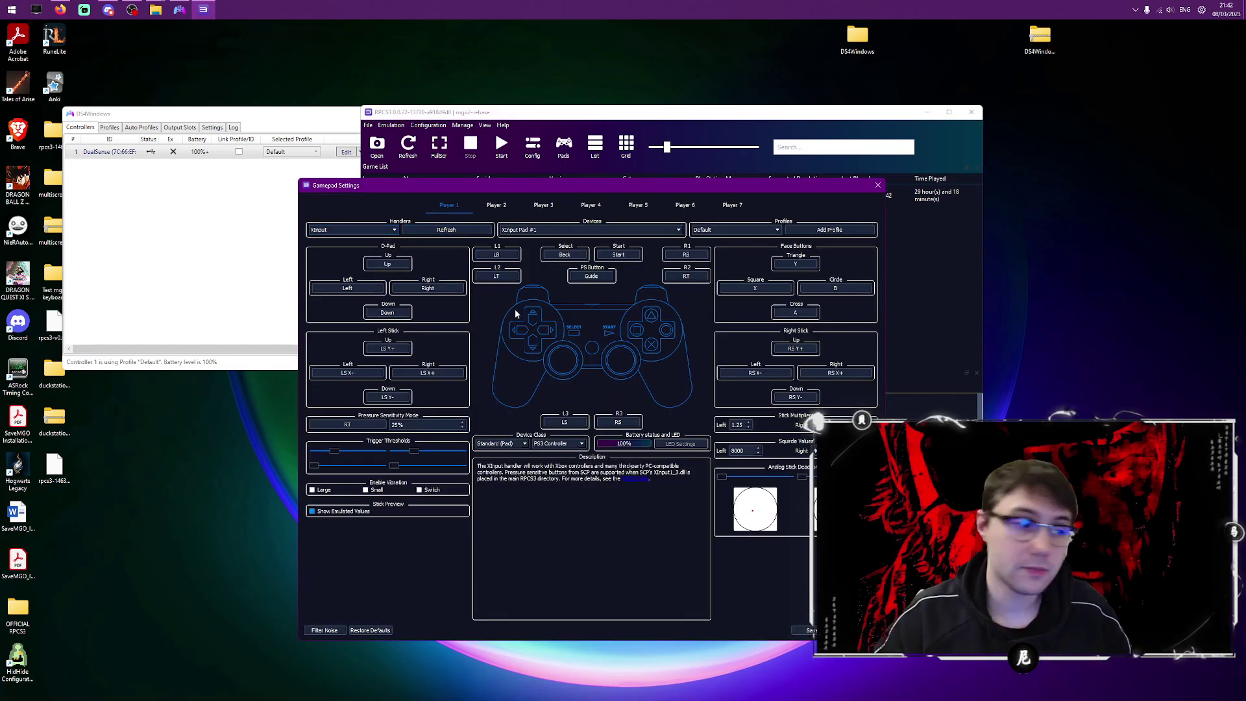
pyautogui.click(352, 230)
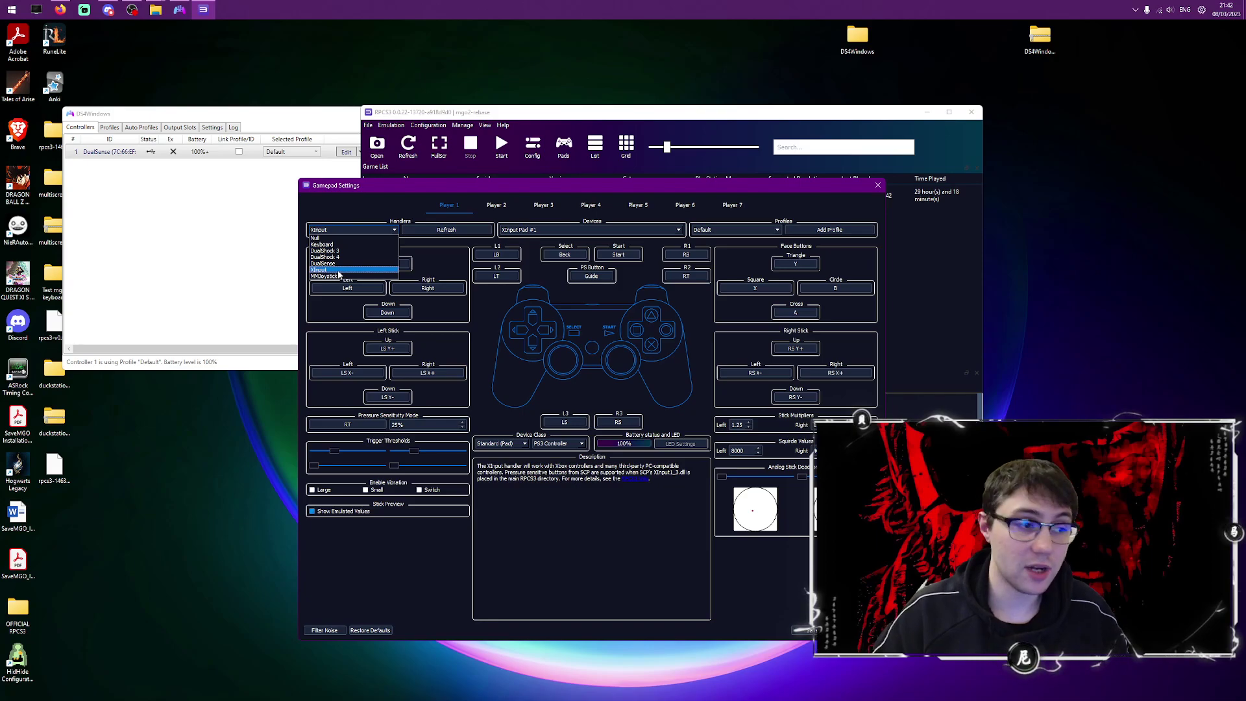
pyautogui.click(689, 310)
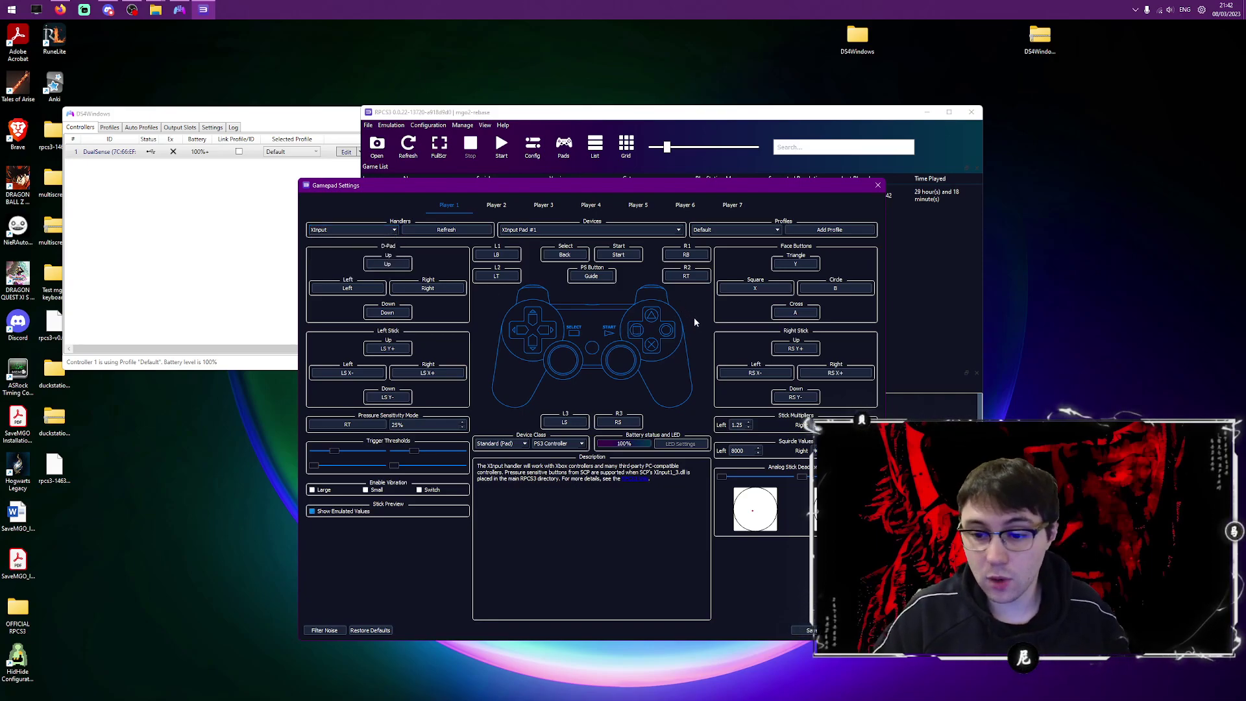
pyautogui.doubleClick(728, 425)
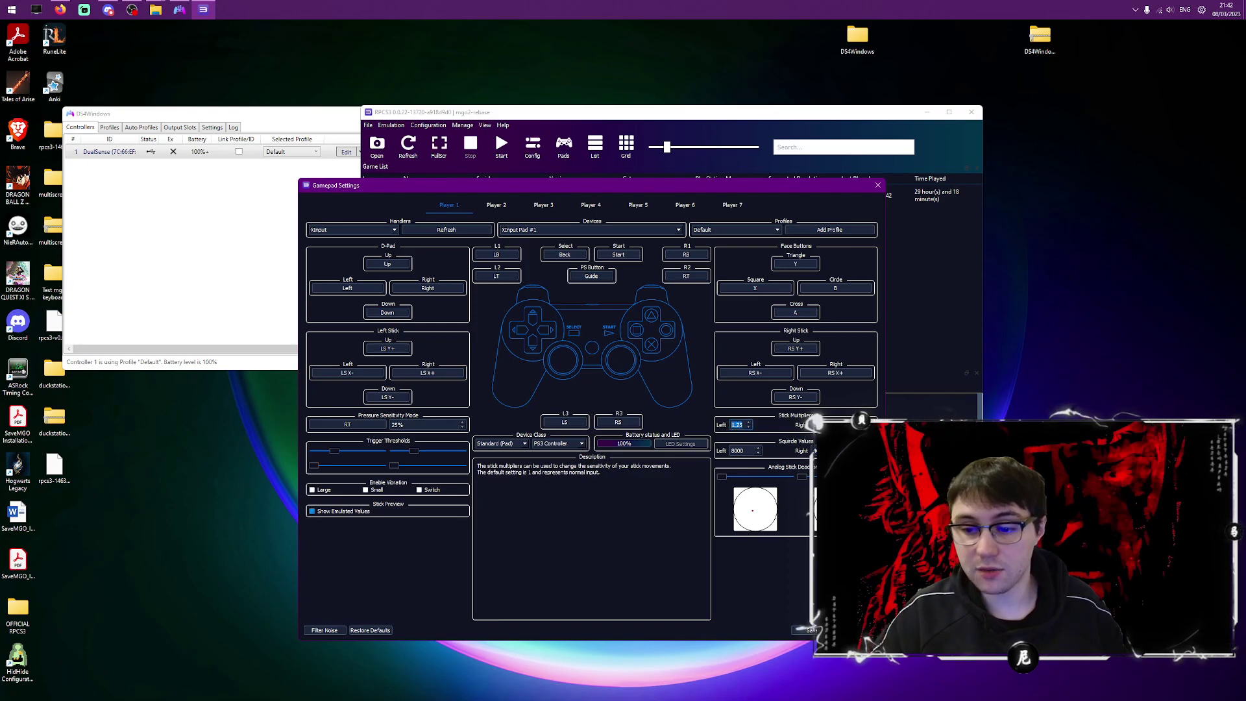
pyautogui.click(205, 187)
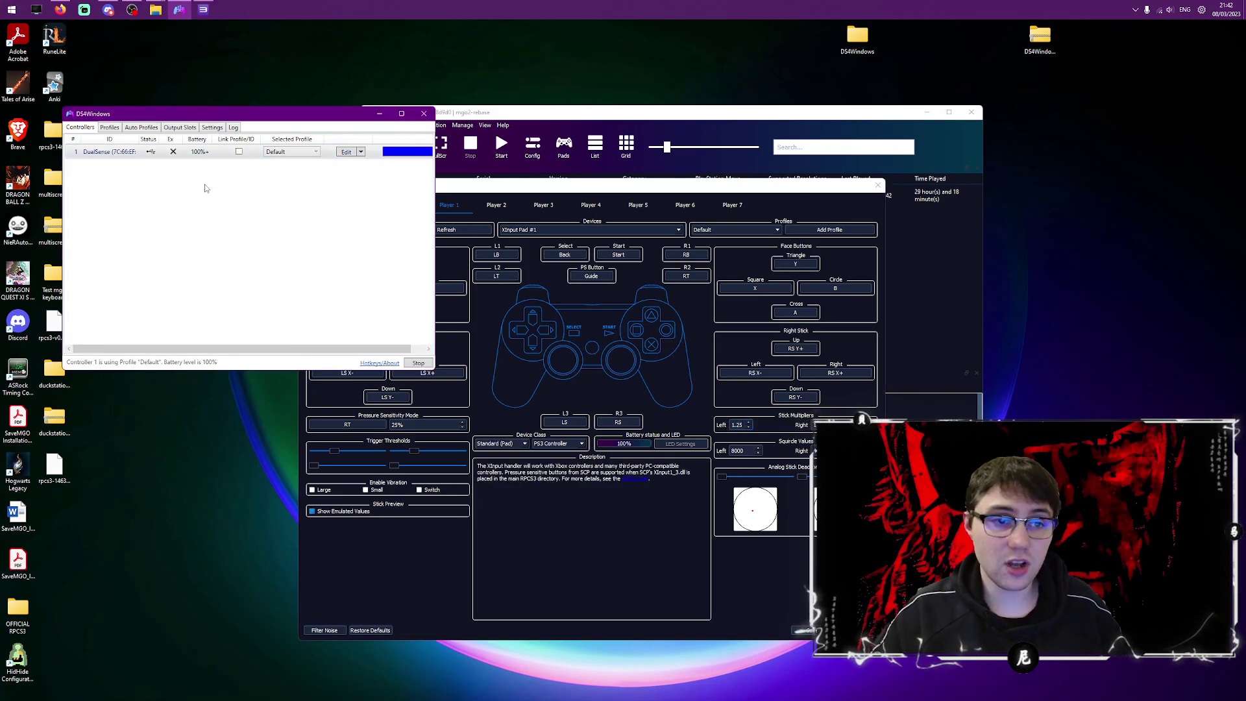